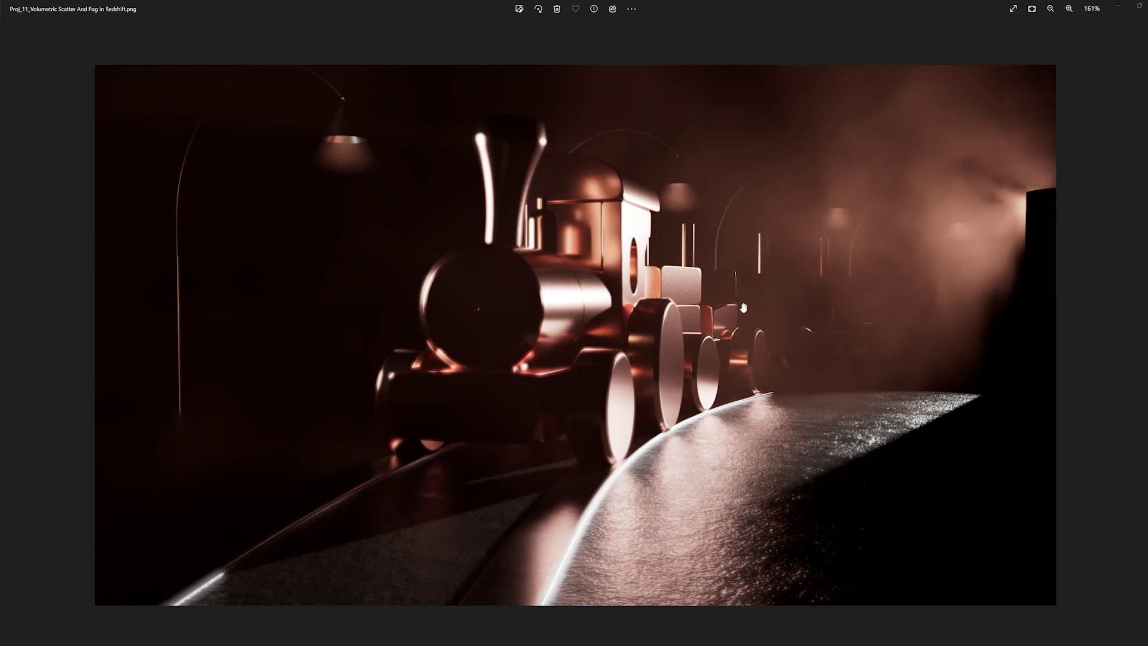
- Minimise the Windows Photos render preview to bring the Cinema 4D toy-train scene back
left_click(1118, 6)
middle_click(385, 221)
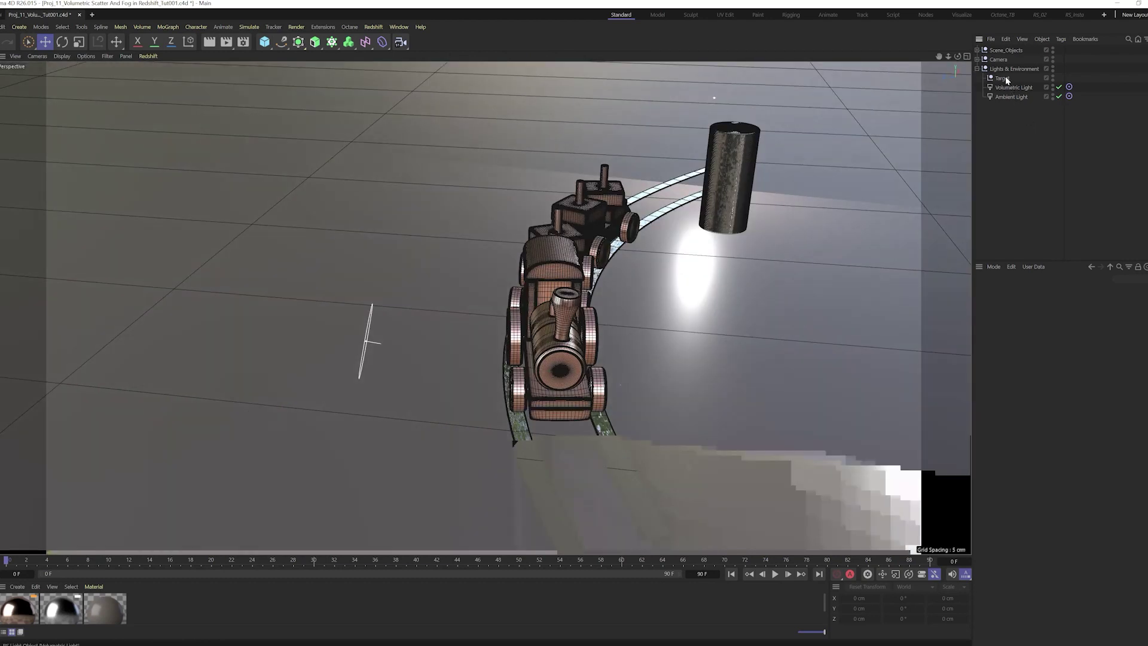
left_click(999, 60)
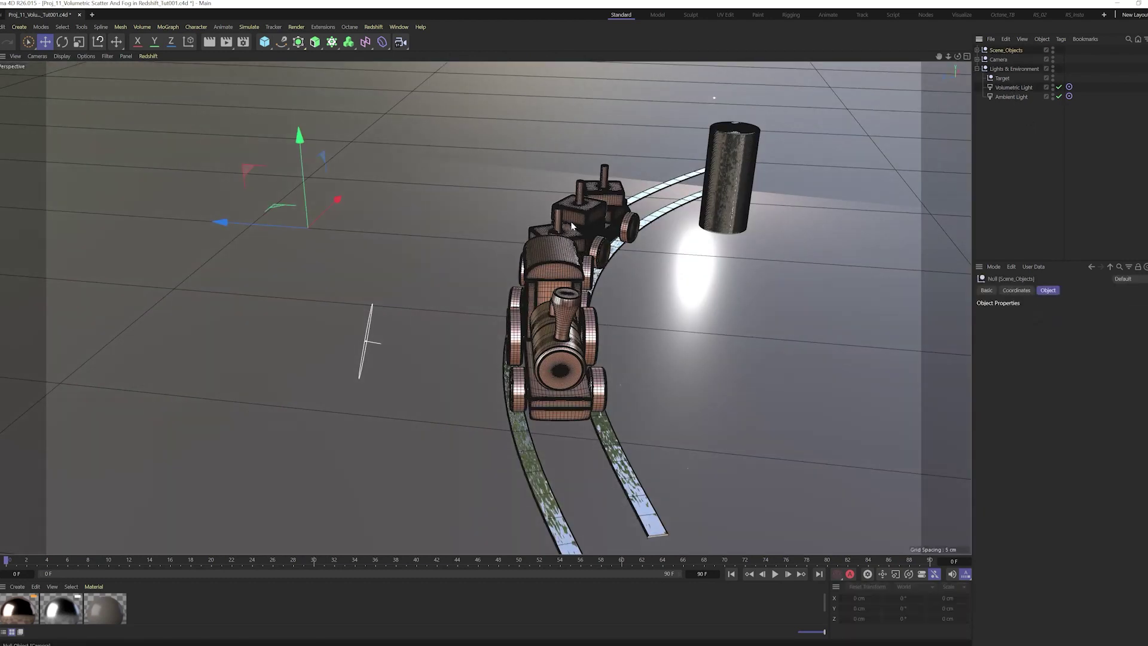
left_click(586, 205)
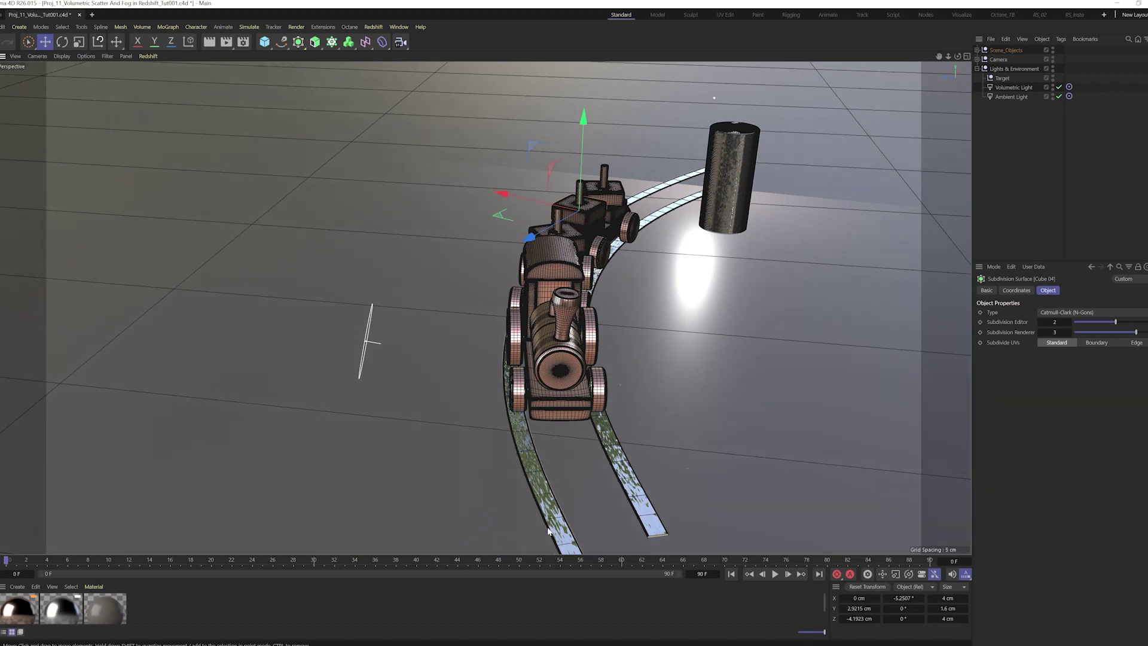
left_click(754, 269)
left_click(1027, 117)
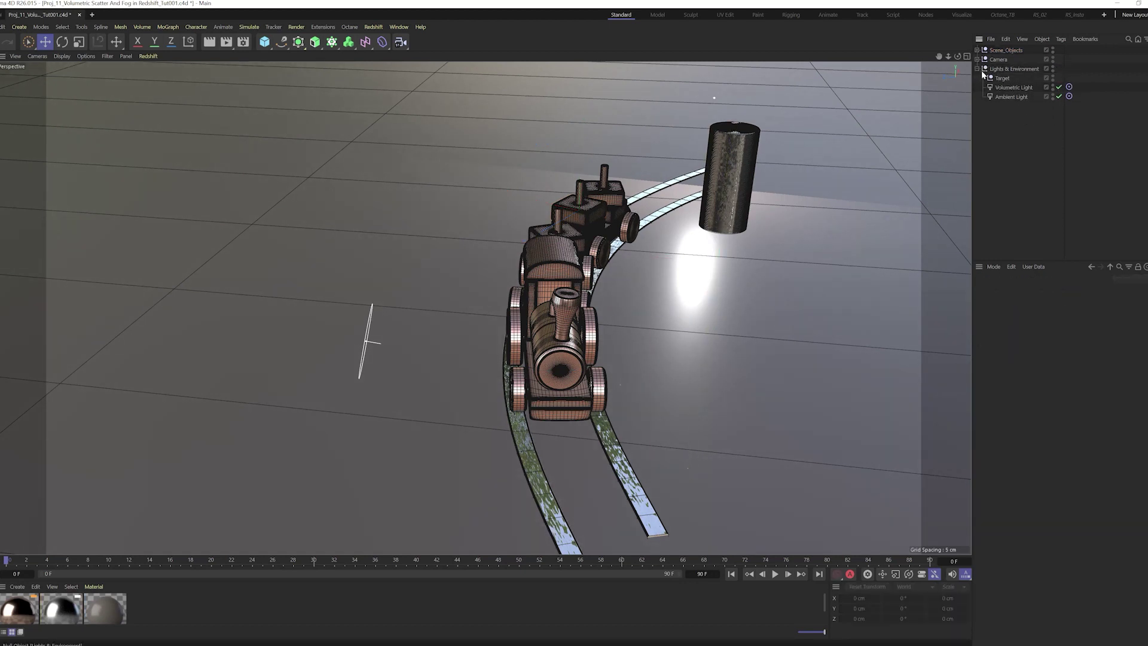
left_click(1017, 88)
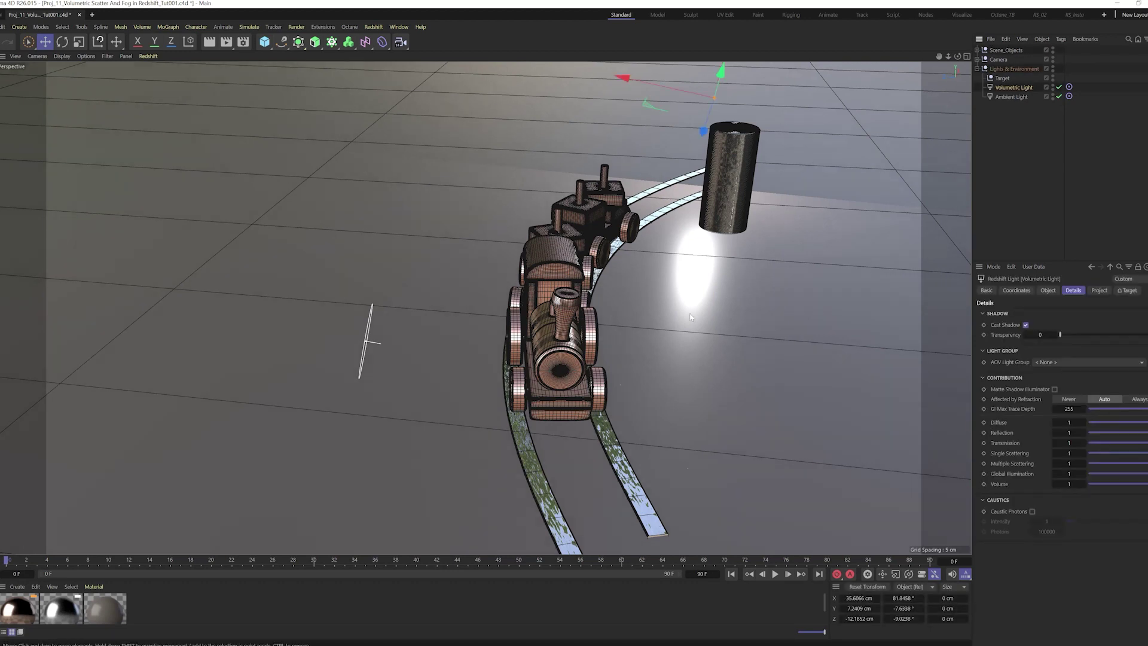
left_click_drag(676, 284, 553, 310, "alt")
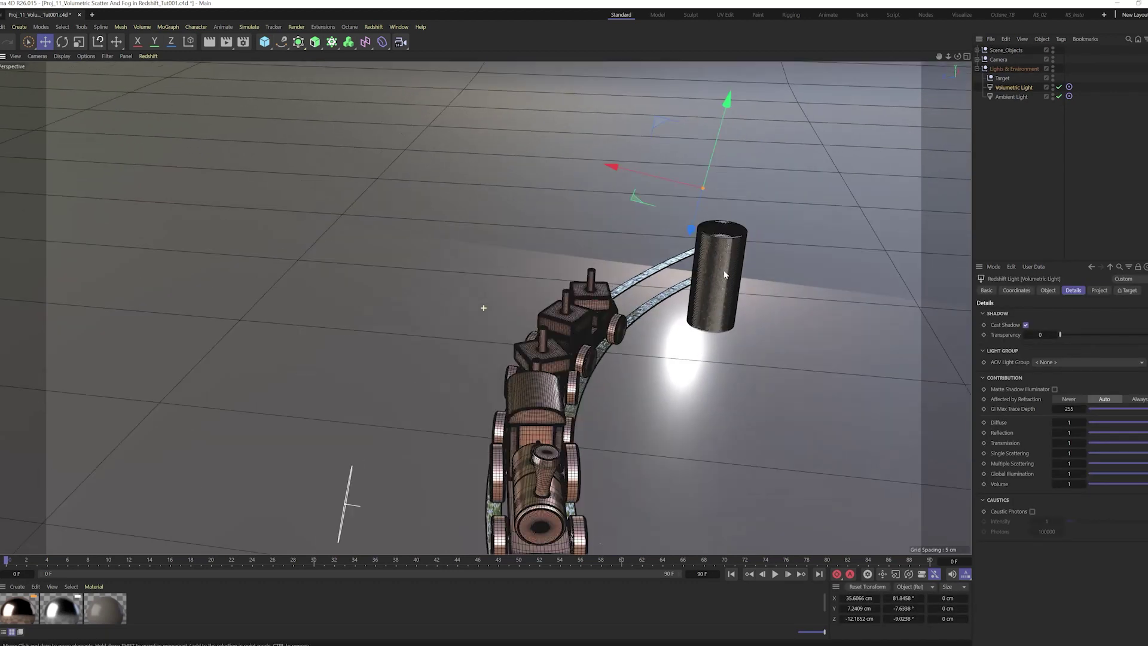
left_click(1050, 114)
left_click(1014, 87)
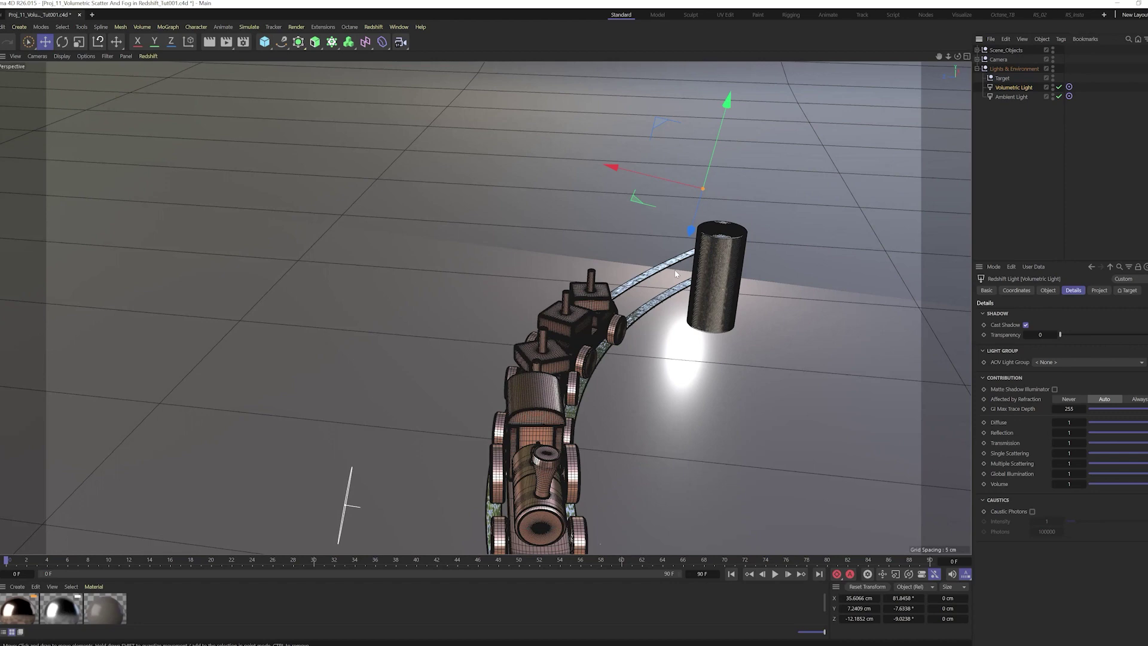
left_click_drag(675, 274, 645, 247, "alt")
left_click(1012, 97)
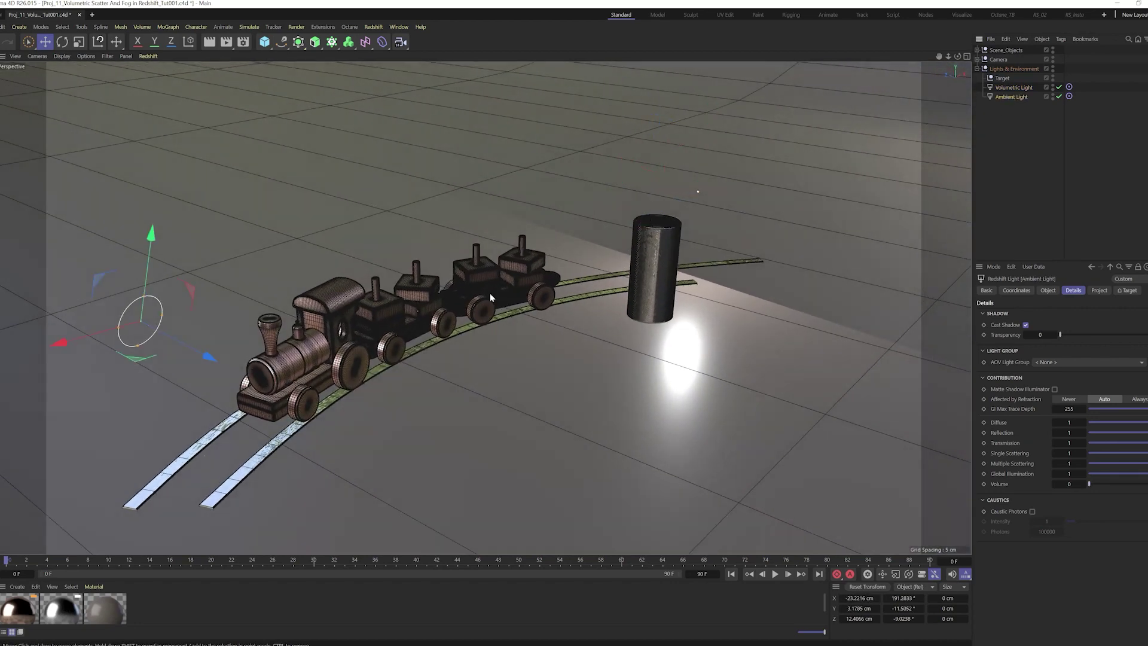
left_click_drag(214, 331, 365, 346, "alt")
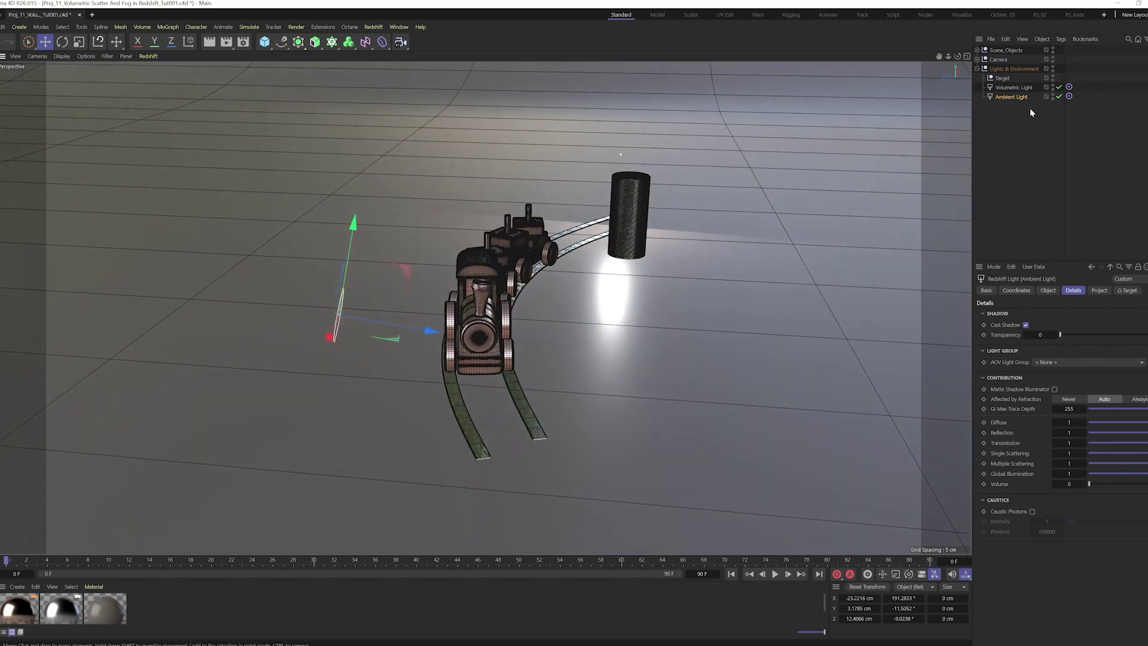
left_click(1014, 87)
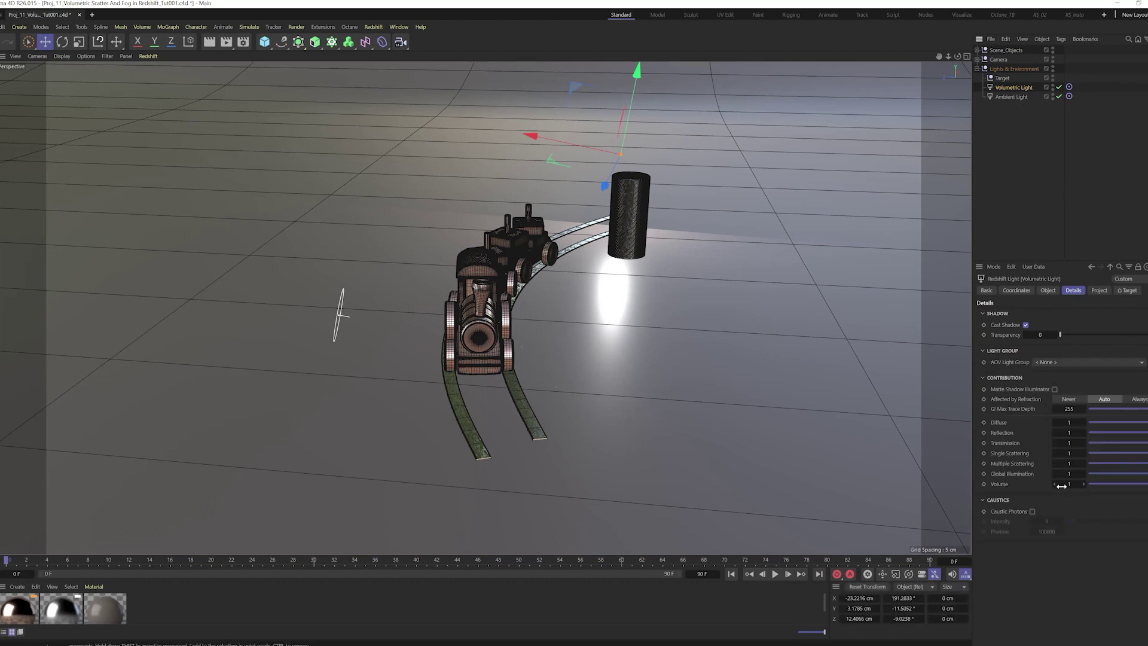
left_click(1011, 97)
left_click_drag(1068, 485, 1073, 485)
left_click(1023, 191)
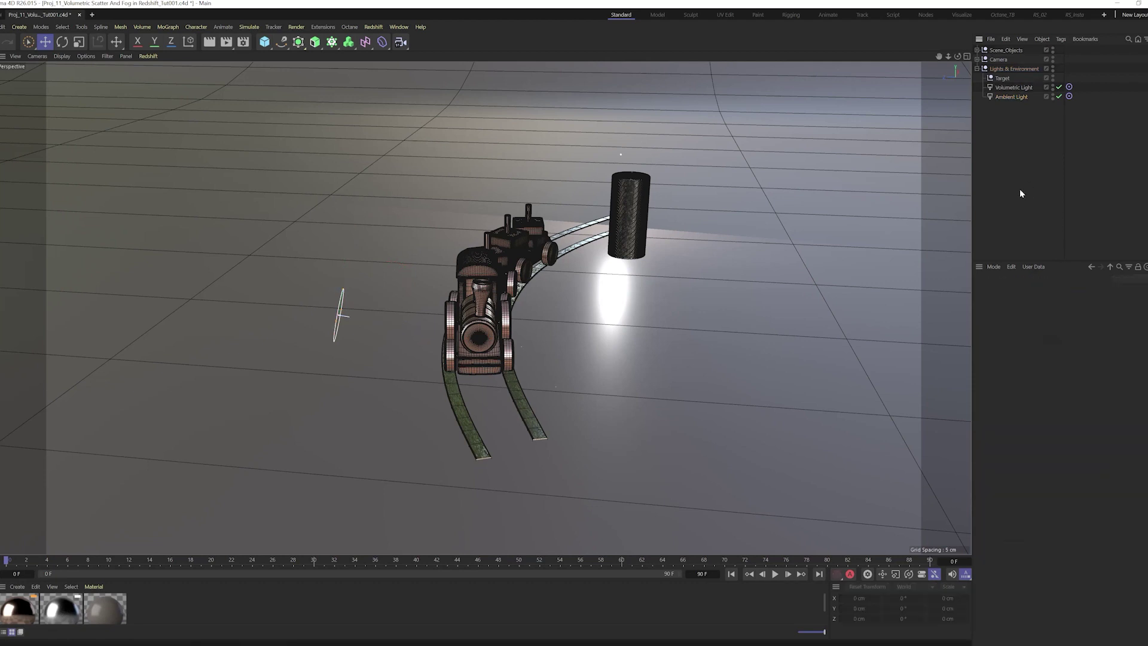
- Switch to the RS_Insta layout, start the Redshift IPR and maximise the camera viewport
key("F5")
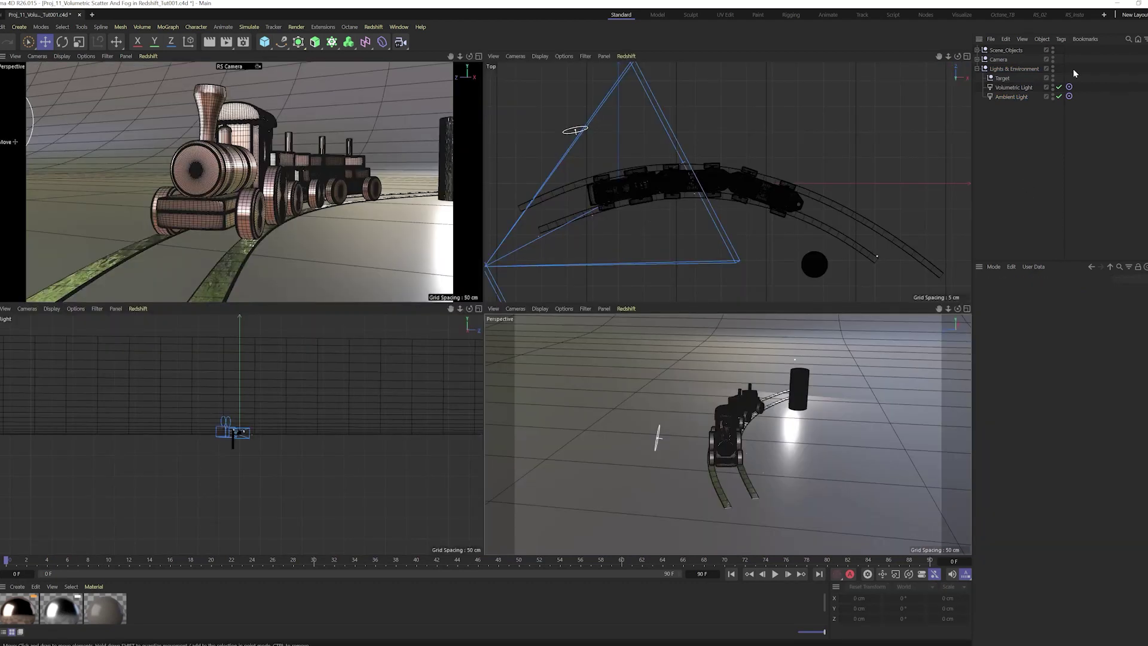
left_click(1077, 16)
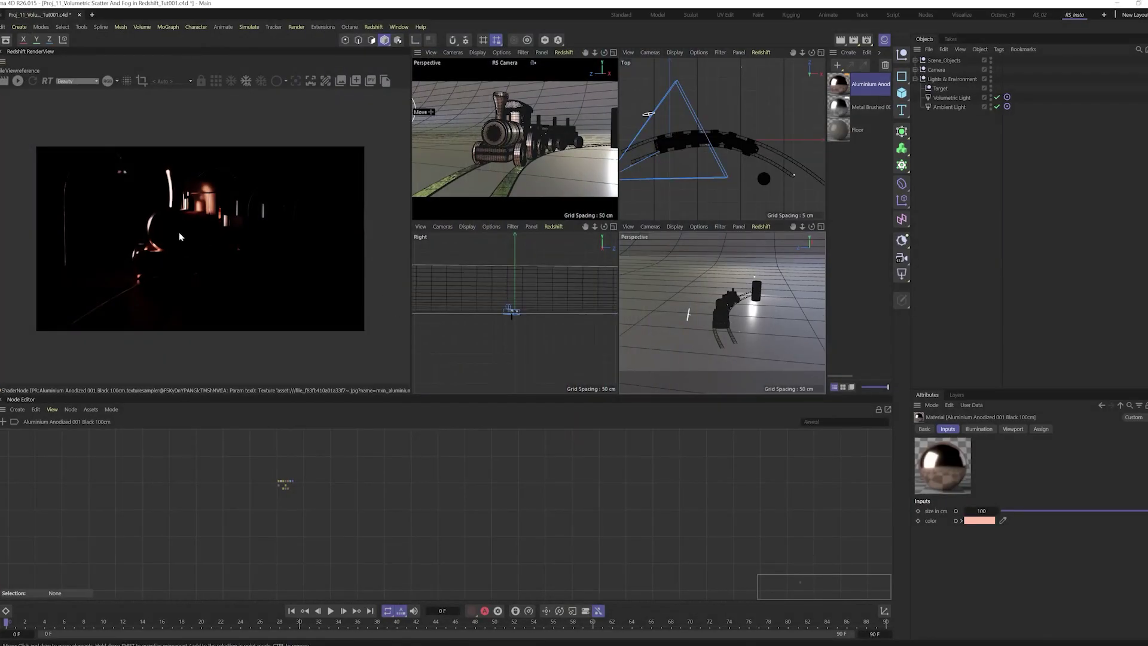
left_click(19, 82)
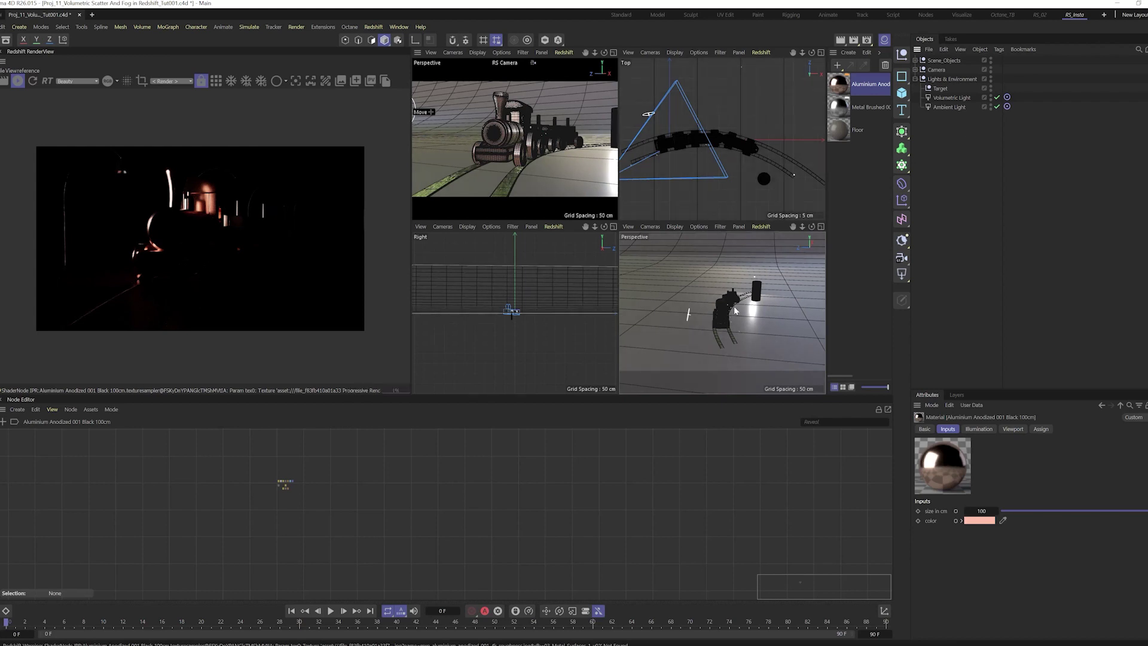
key("F1")
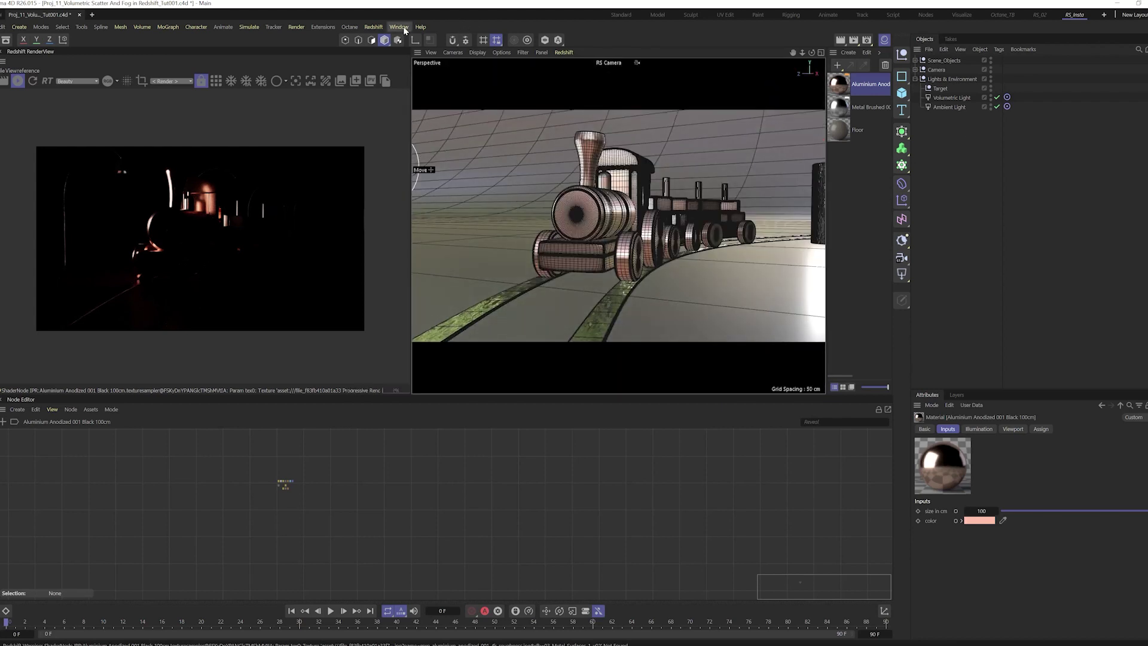
- Add an RS Environment object and nest it under Lights & Environment
left_click(374, 27)
mouse_move(419, 44)
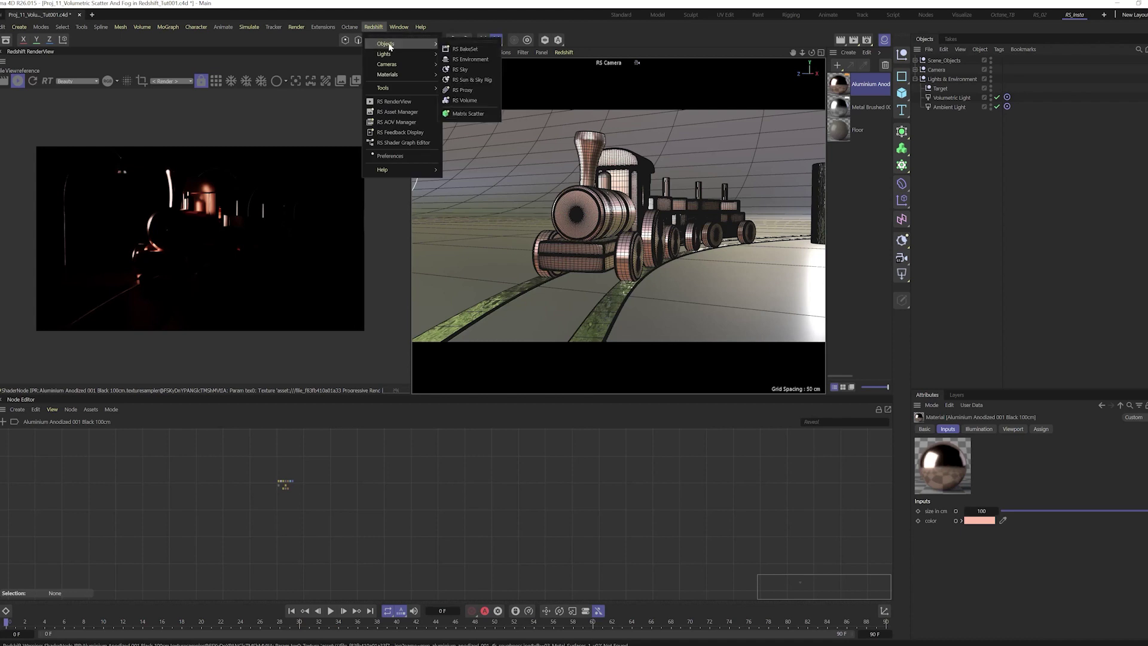
left_click(470, 59)
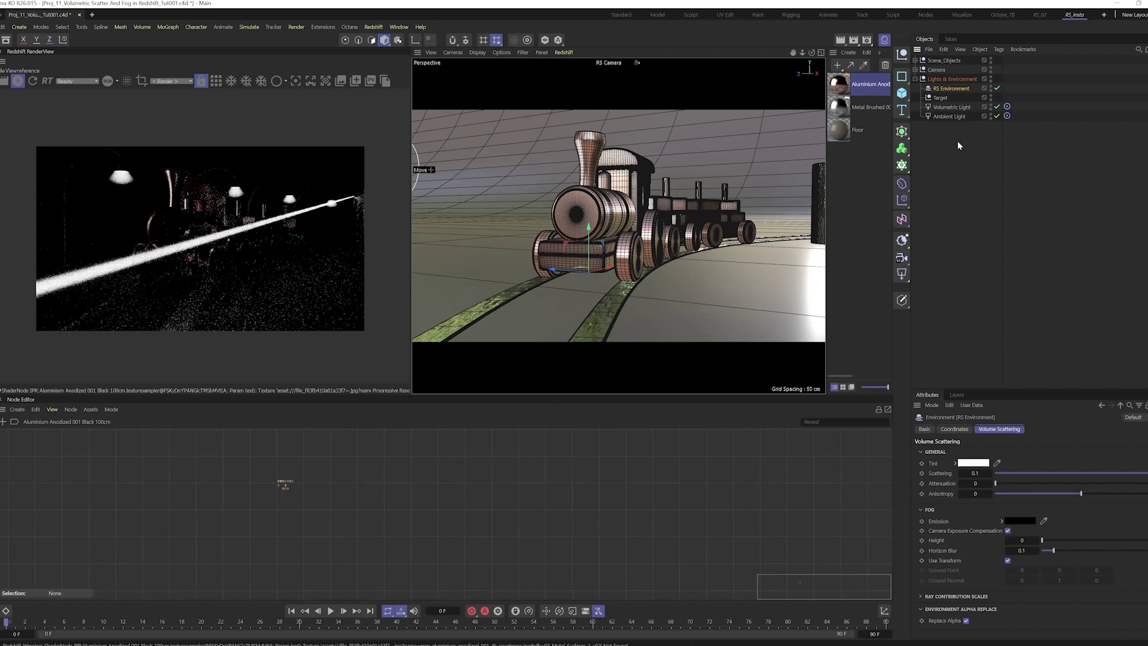
left_click_drag(945, 60, 952, 88)
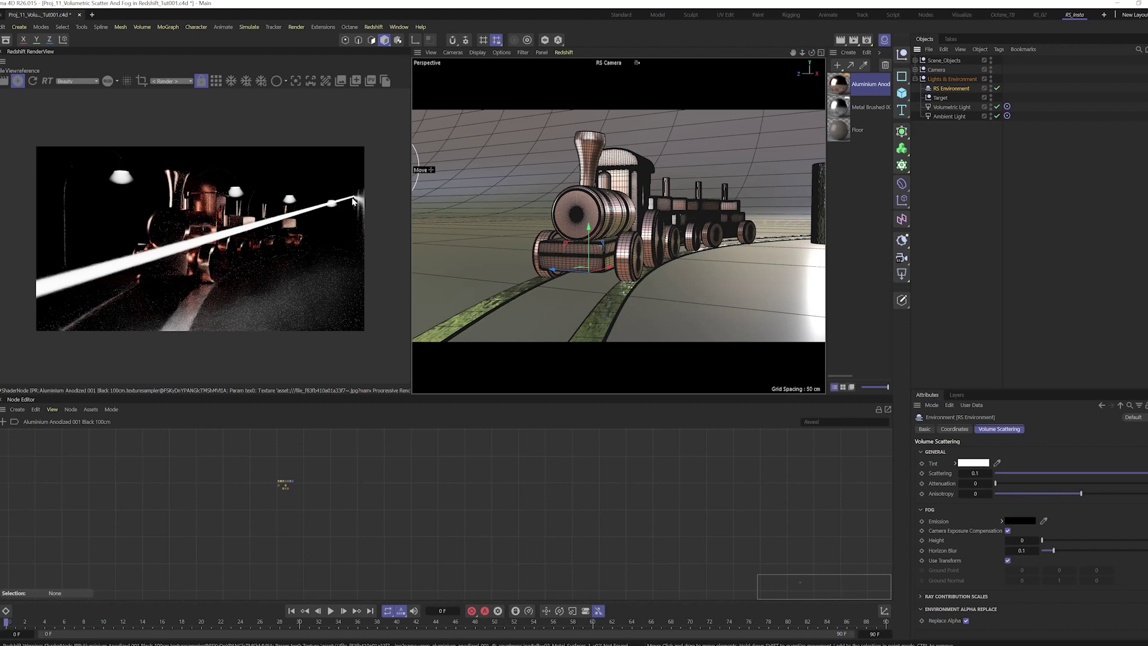
- Set the Volumetric Light's Details > Volume contribution to 0
left_click(952, 107)
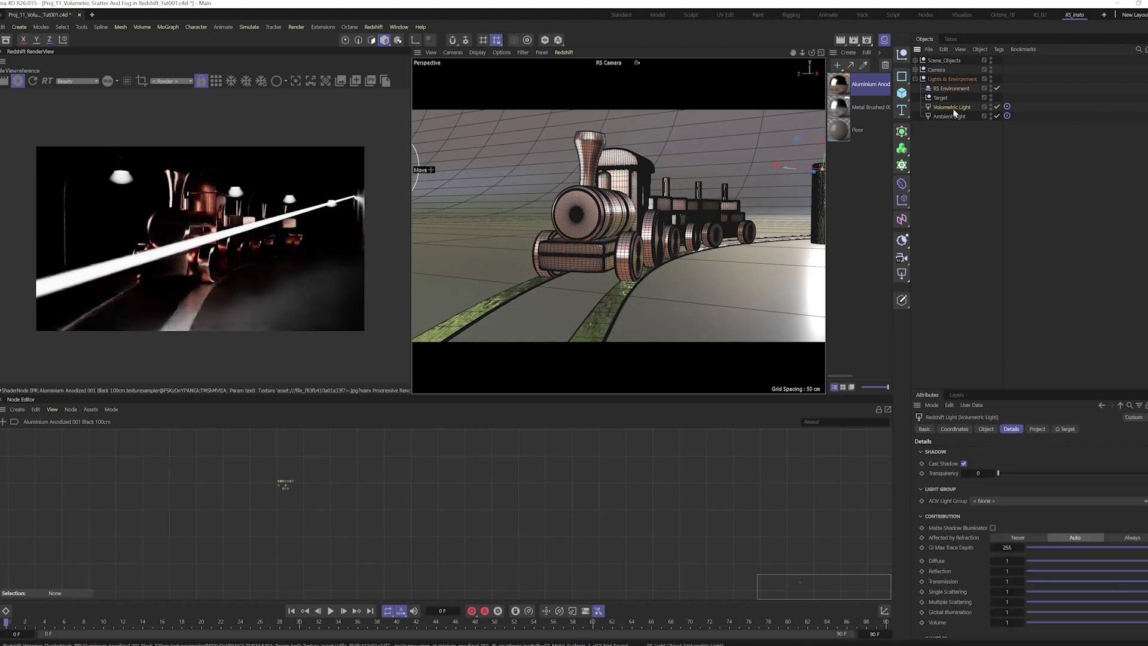
double_click(1007, 622)
type("0")
key("Return")
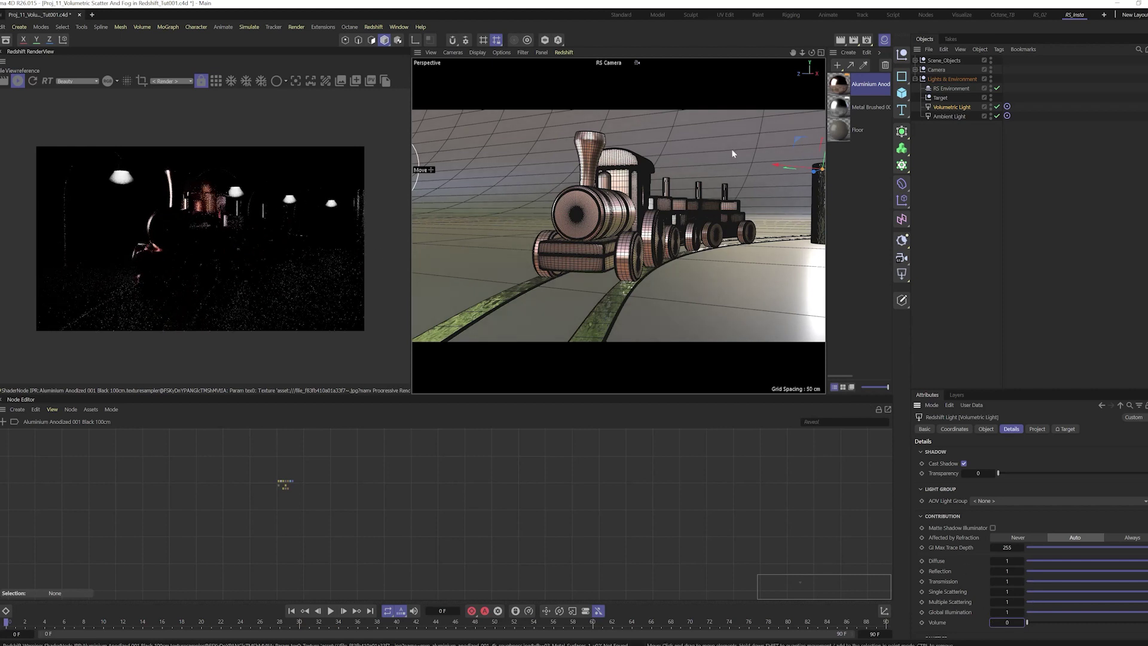
- Switch off Volumetric Light.1 under Scene_Objects > RoadLamp > Floor Lamp 01, then select RS Environment
left_click(944, 61)
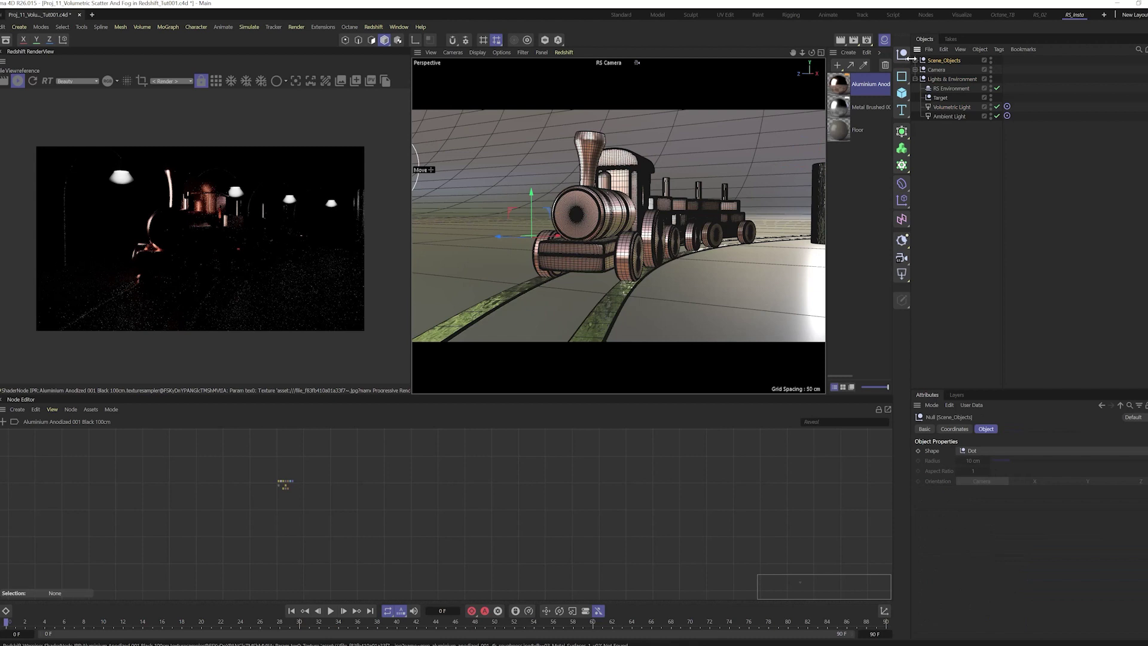
left_click(915, 60)
left_click(921, 79)
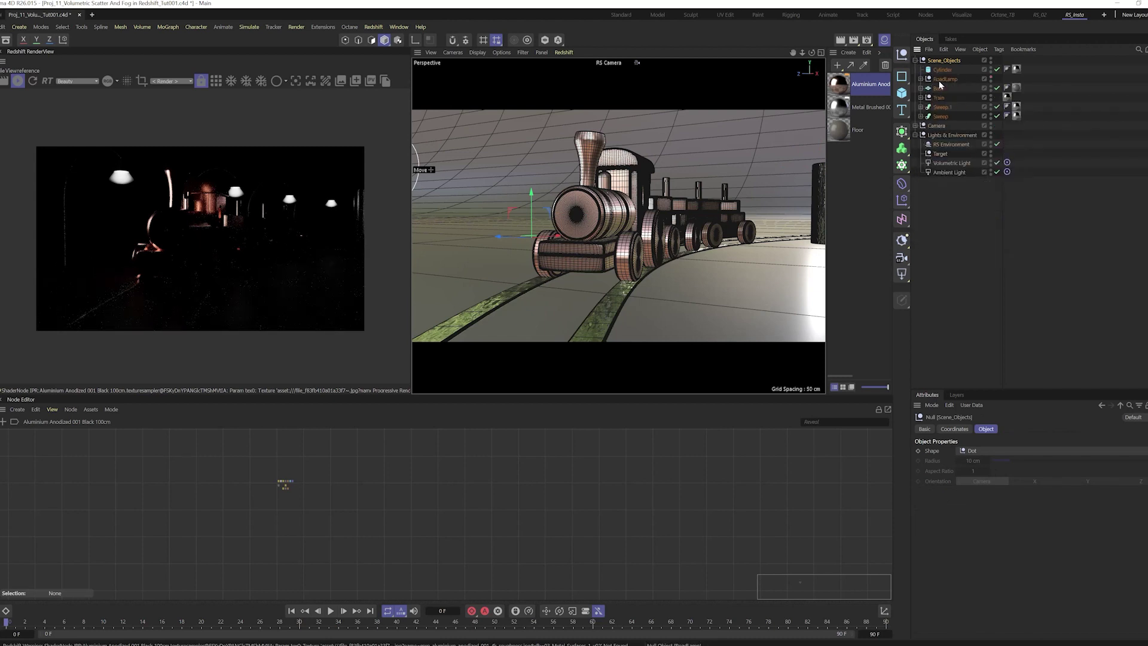
left_click(921, 79)
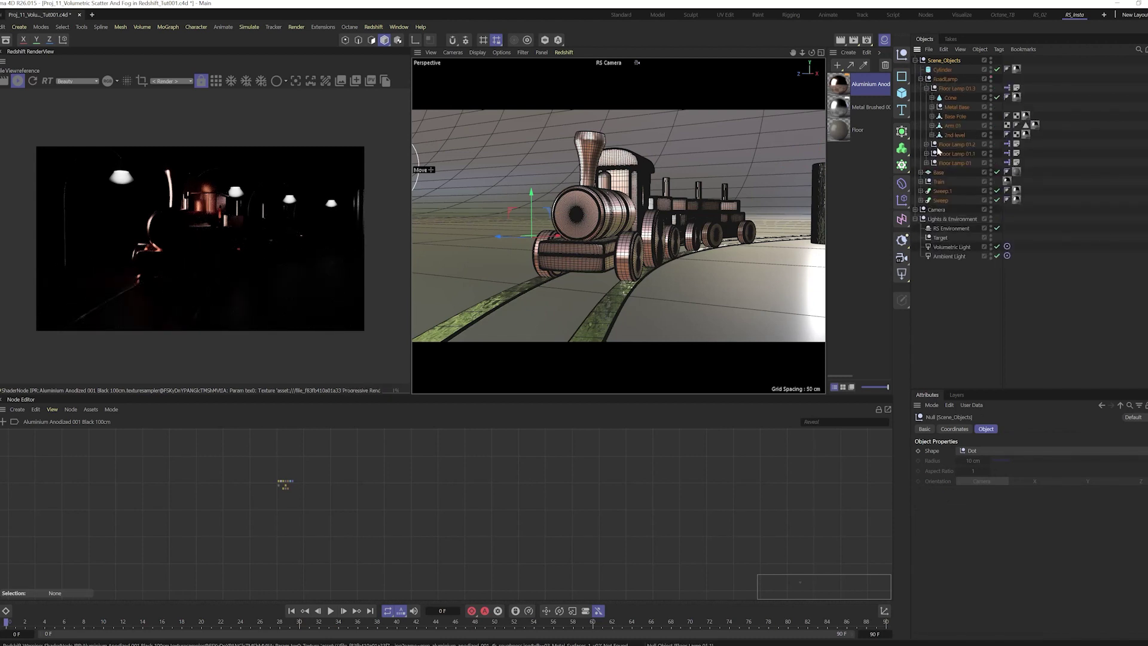
left_click(926, 90)
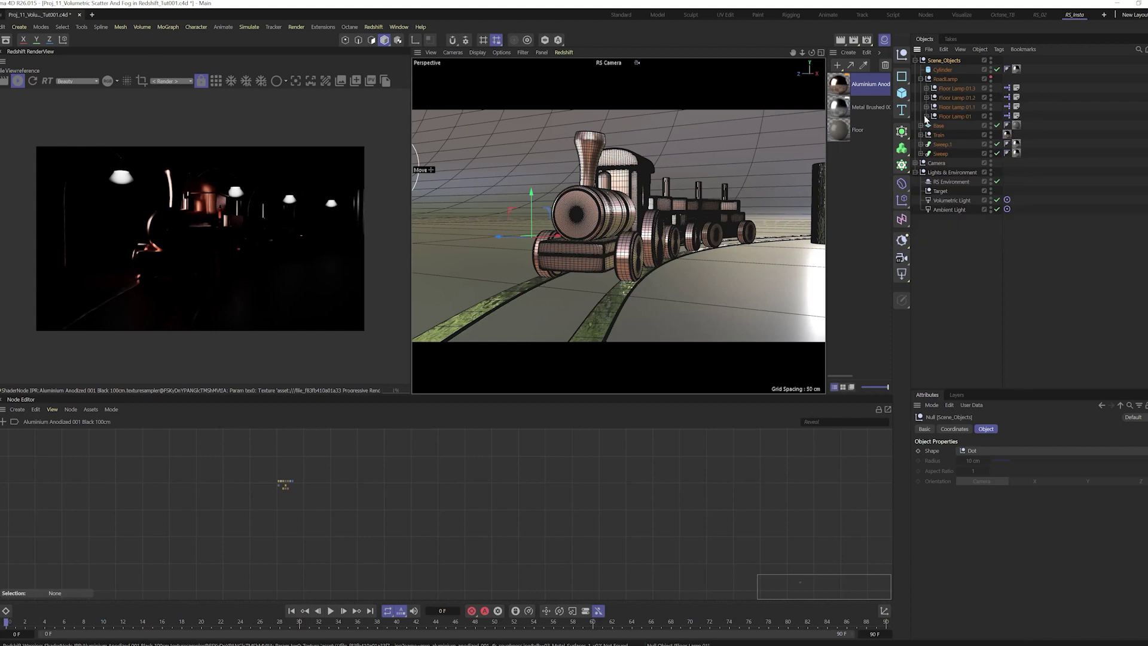
left_click(926, 117)
left_click(1011, 135)
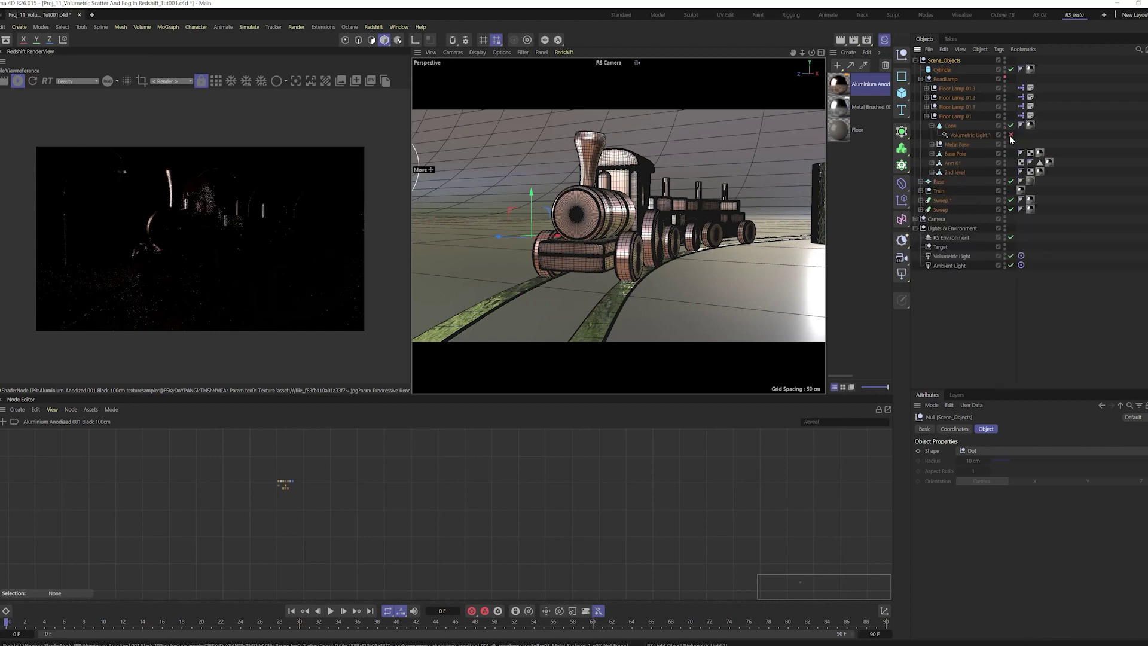
left_click(978, 297)
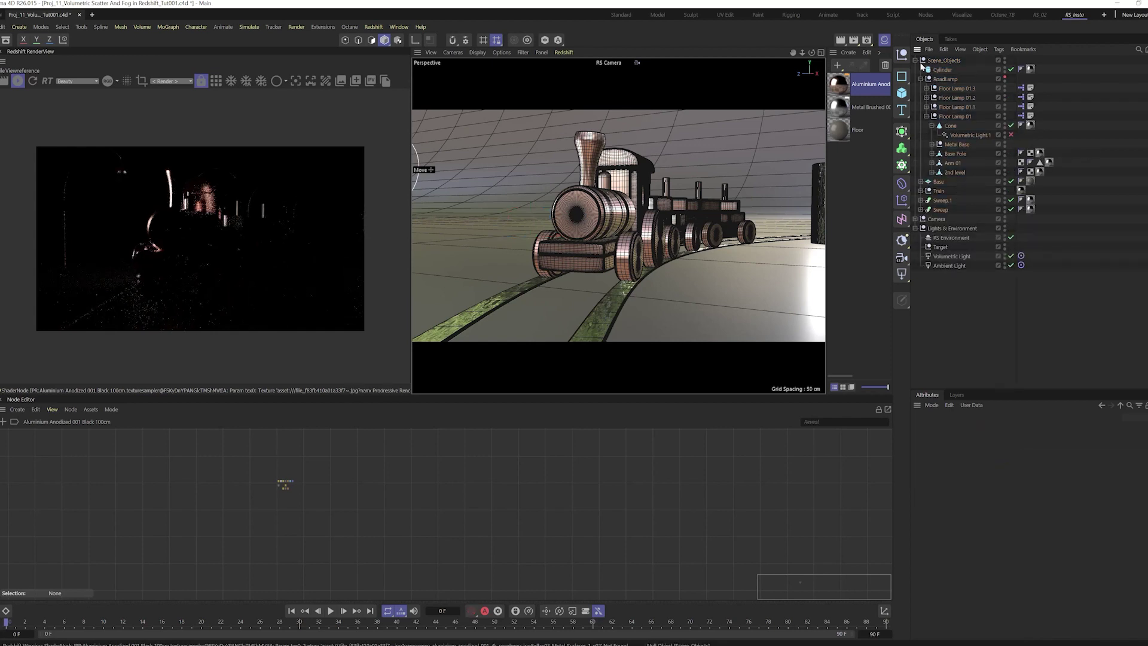
left_click(915, 60)
left_click(966, 89)
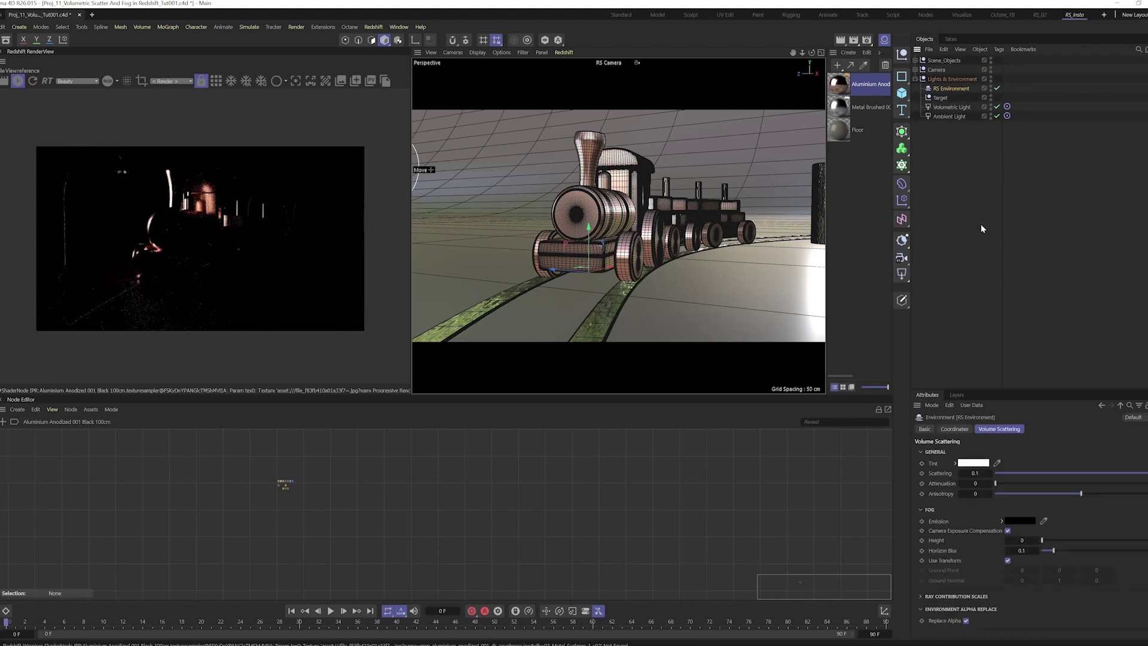
- Restore the Volumetric Light's volume contribution to 1 to bring the beam back
left_click(952, 107)
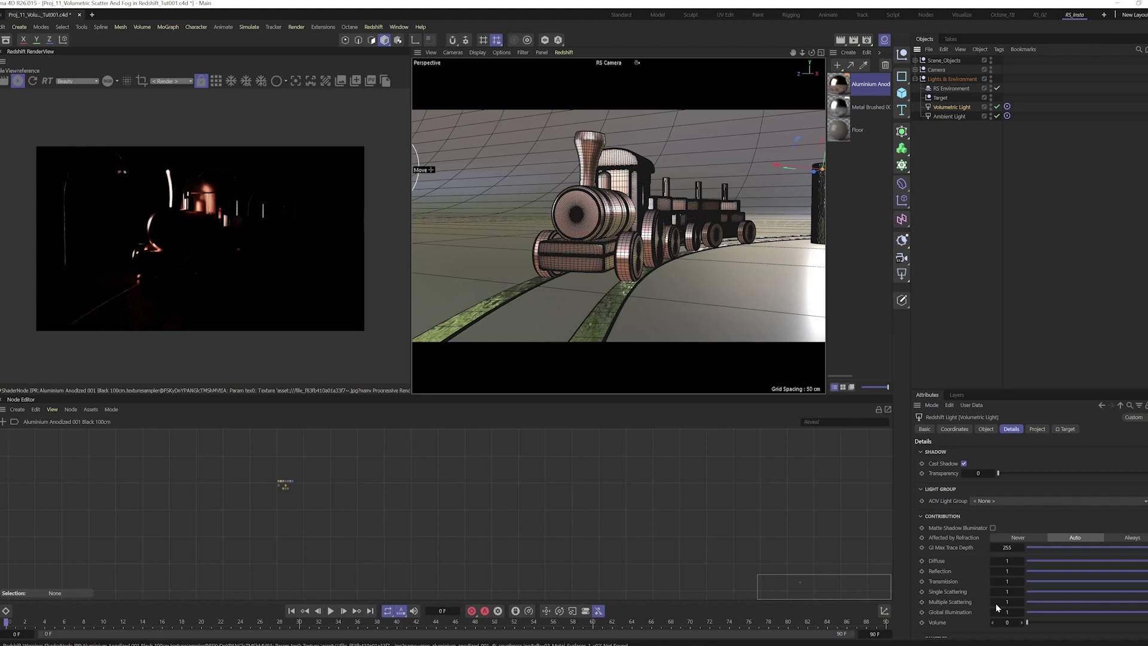
left_click(1010, 622)
type("1")
key("Return")
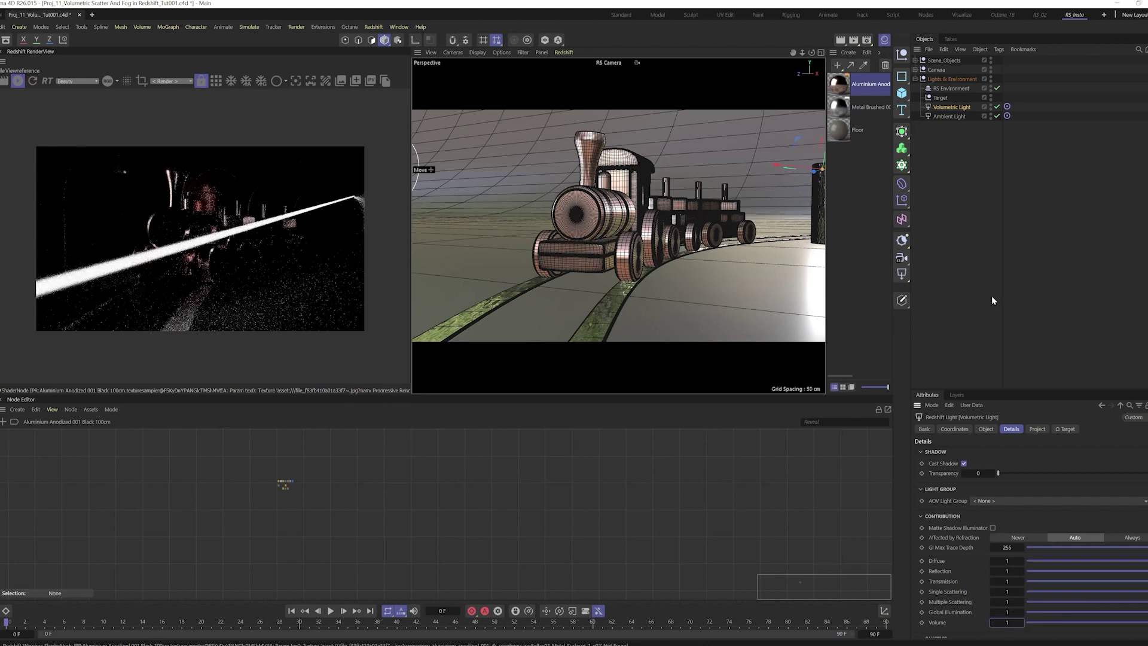
- Enlarge the Volumetric Light's Object settings to show its Shape and compare with the Ambient Light
left_click(950, 115)
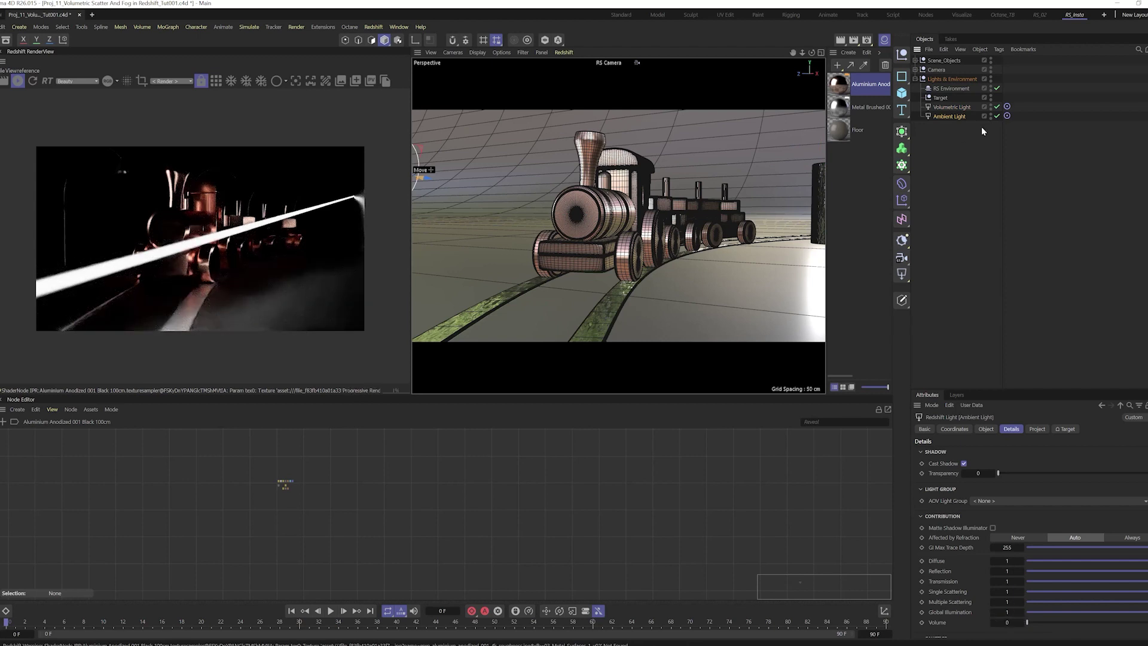
left_click(960, 109)
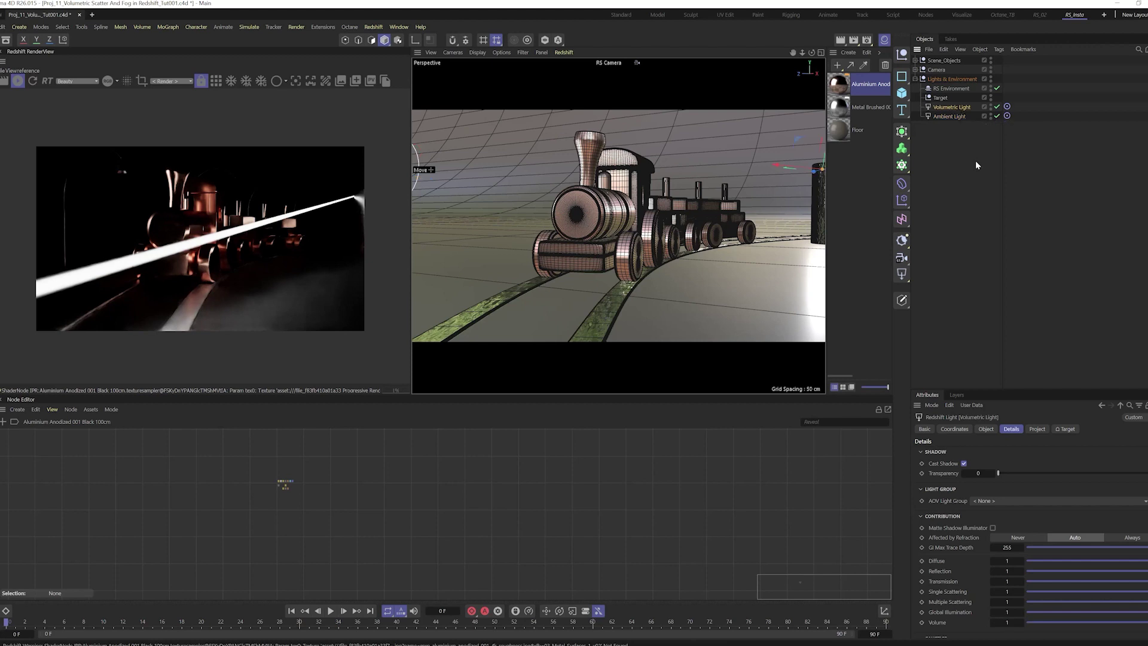
left_click(987, 429)
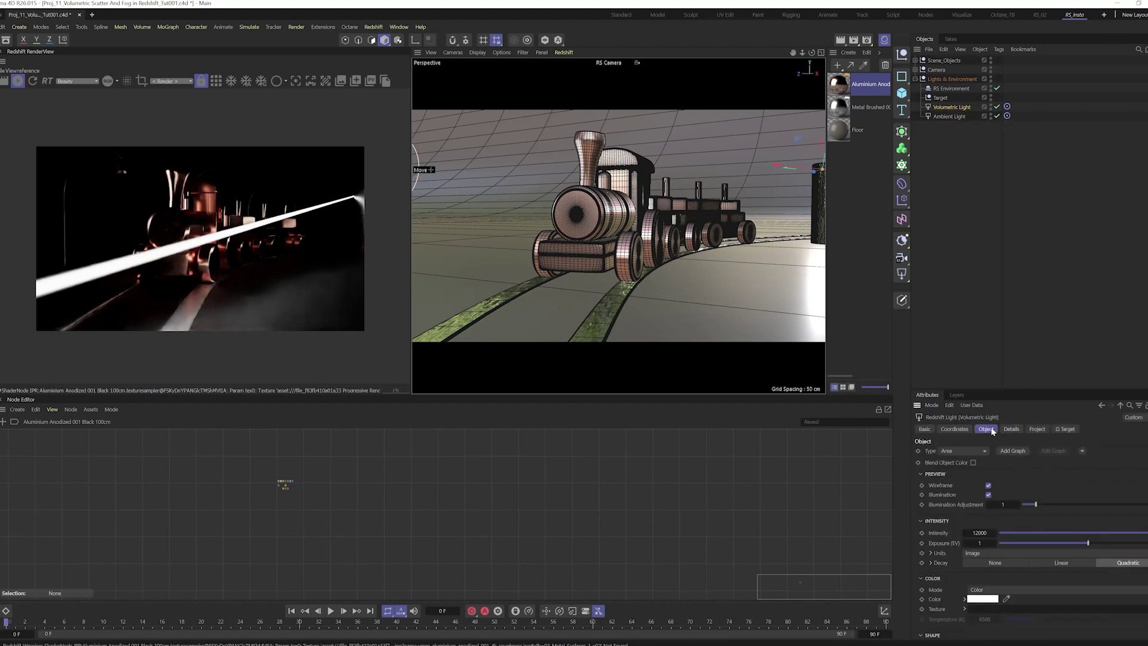
left_click_drag(1004, 394, 1006, 289)
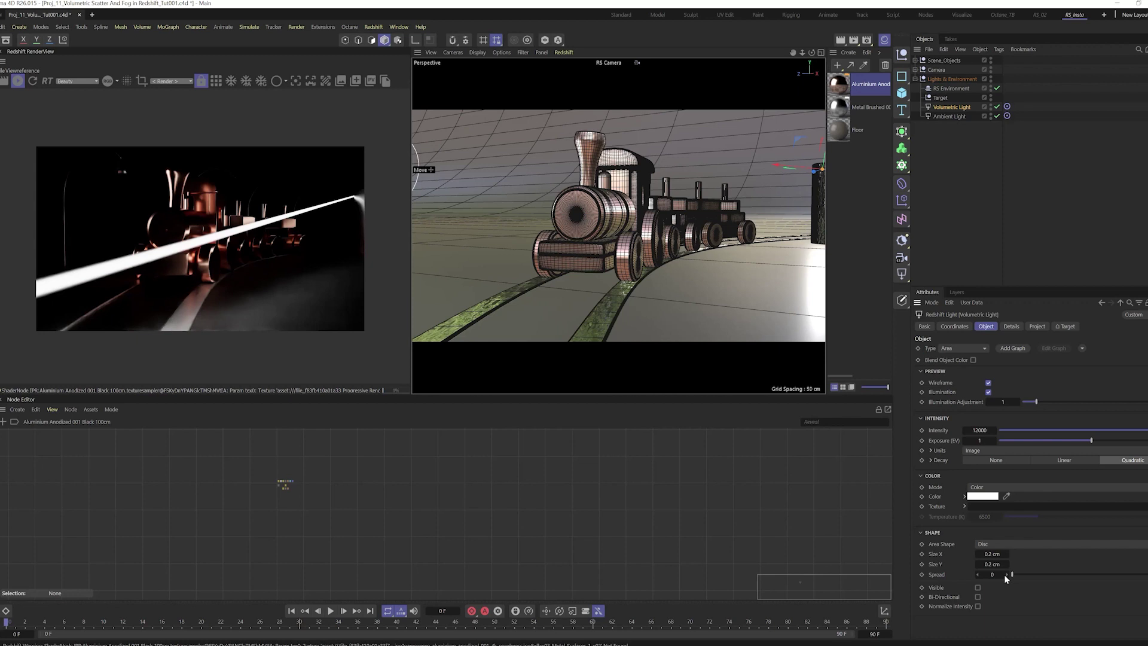
left_click(954, 116)
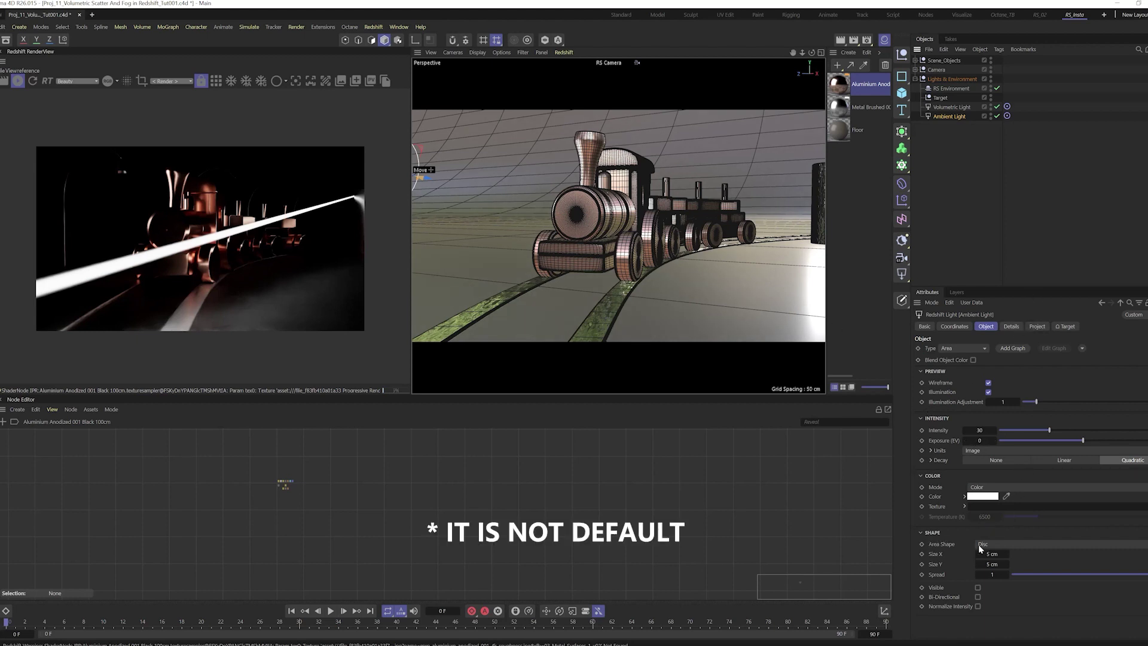
left_click(968, 107)
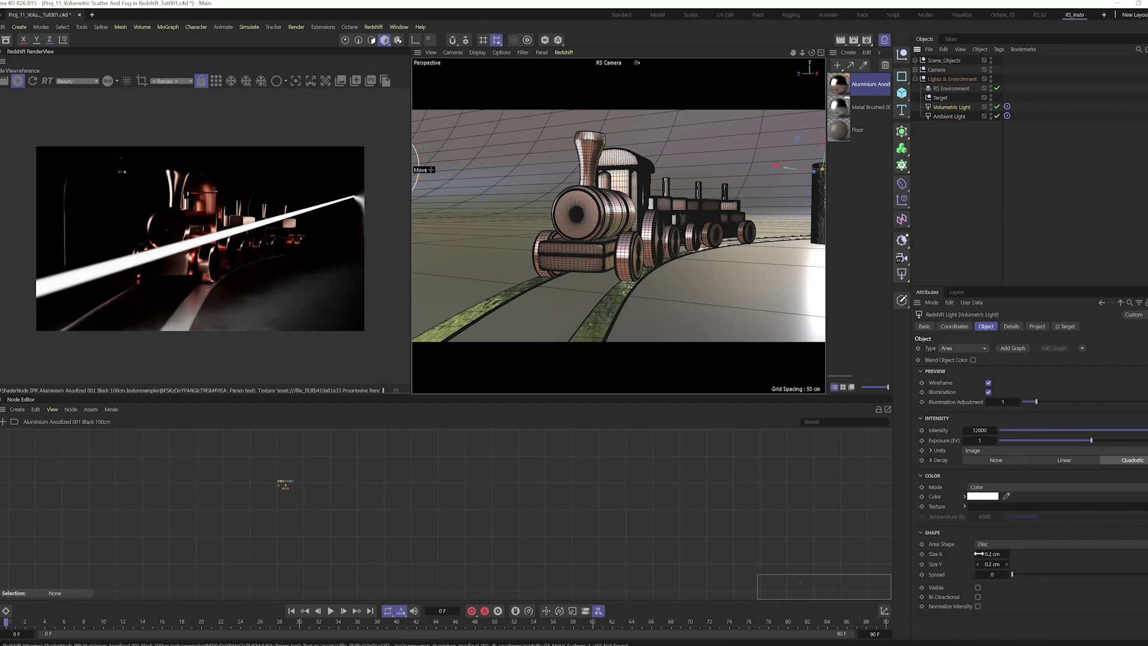
- Set the Volumetric Light's Shape spread to 0.15
left_click(962, 124)
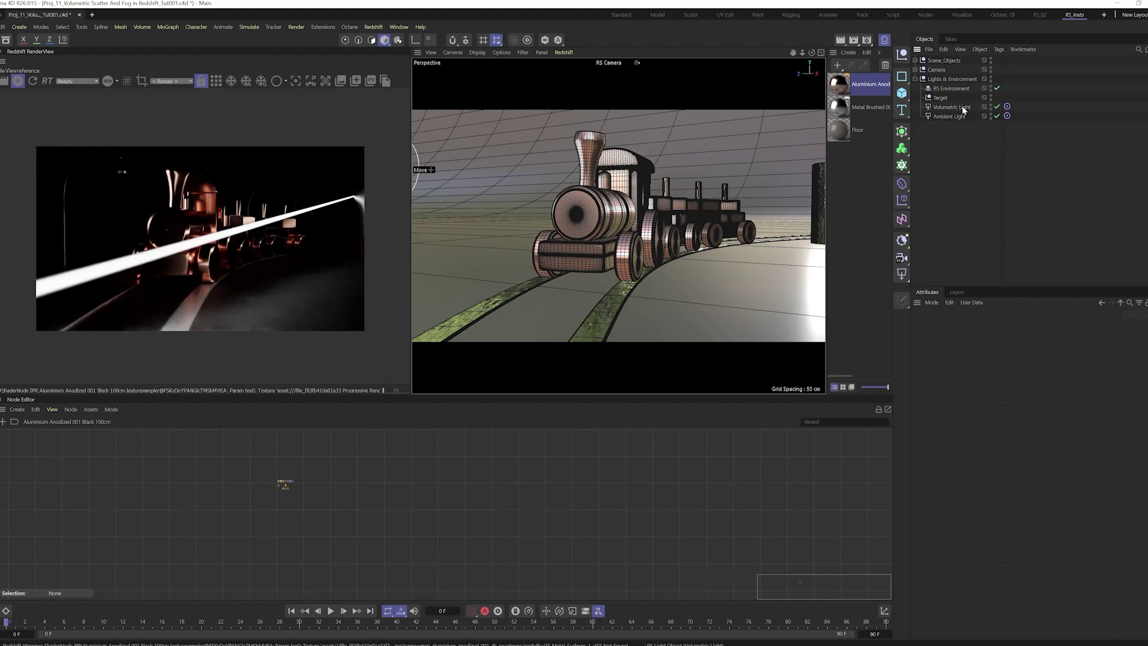
left_click(962, 107)
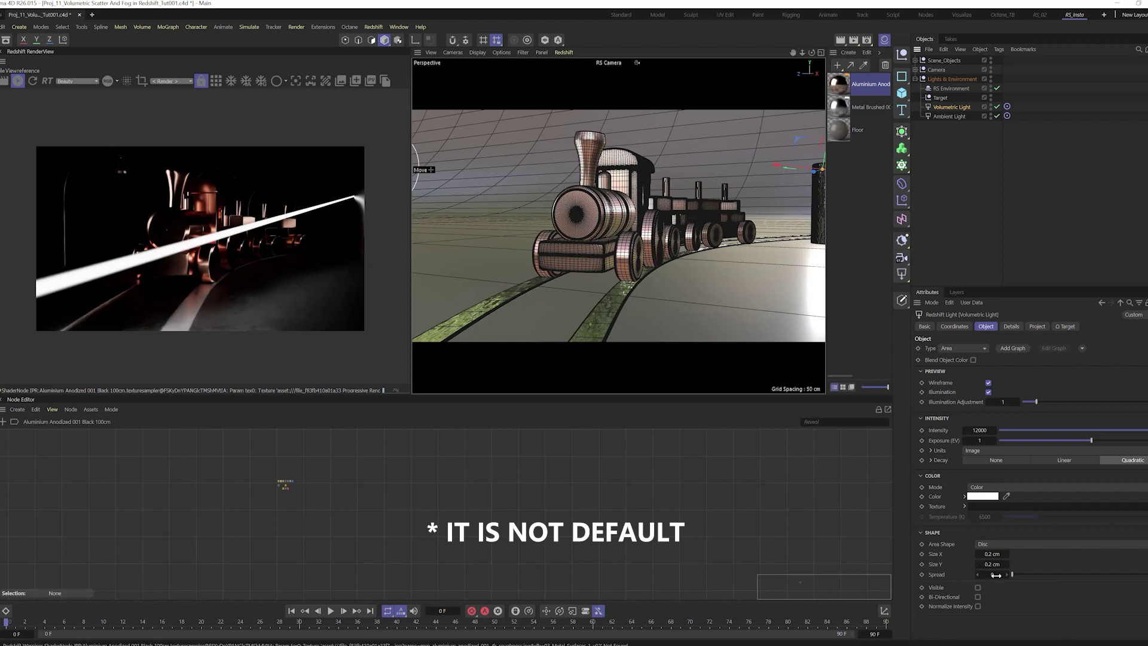
left_click_drag(996, 575, 1017, 576)
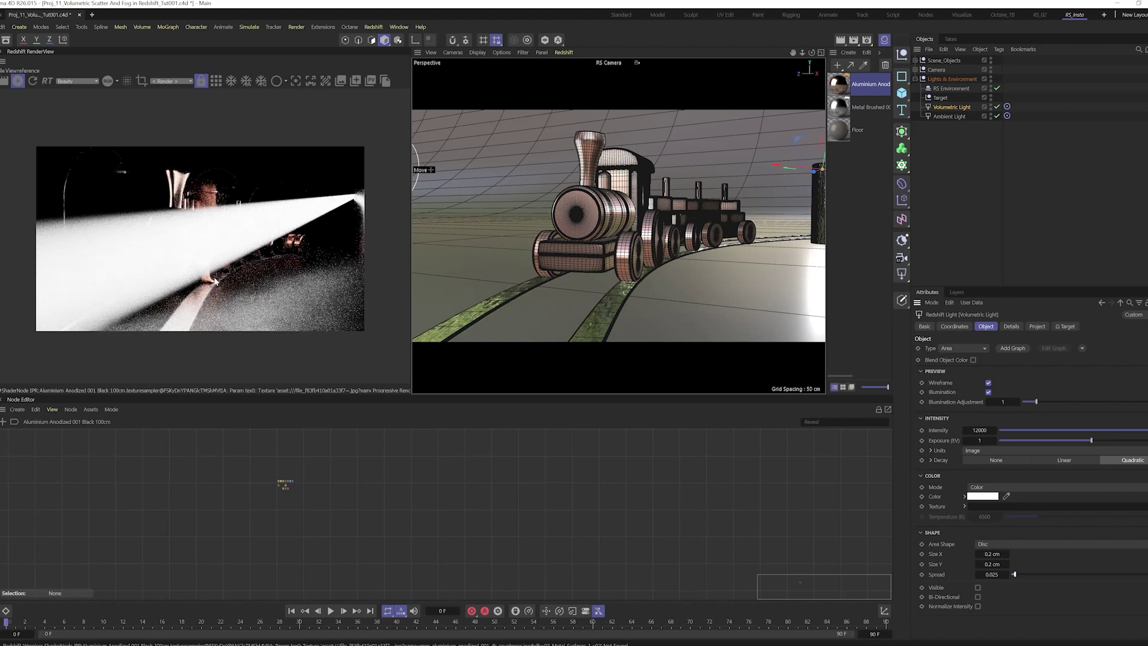
double_click(994, 575)
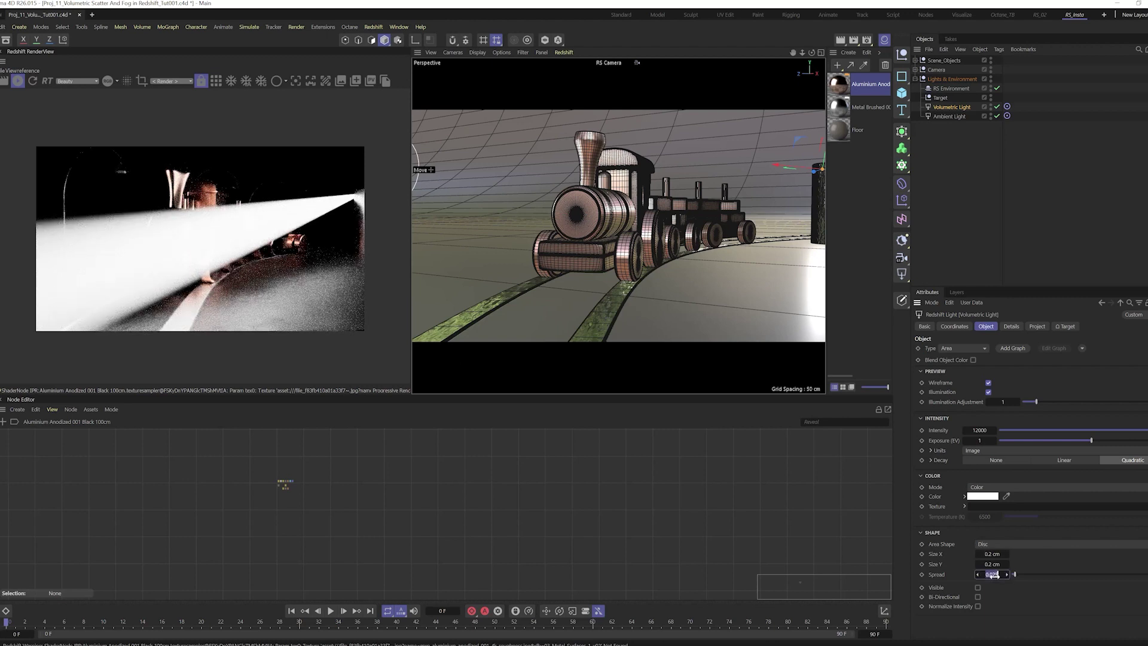
type(".1")
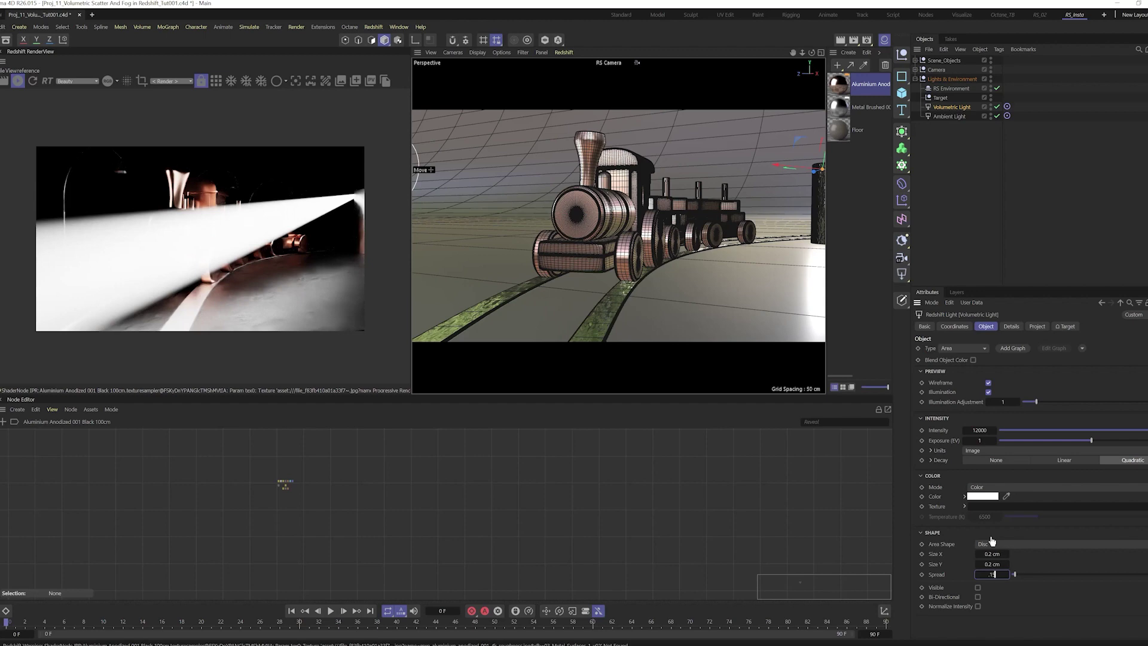
type("5")
key("Return")
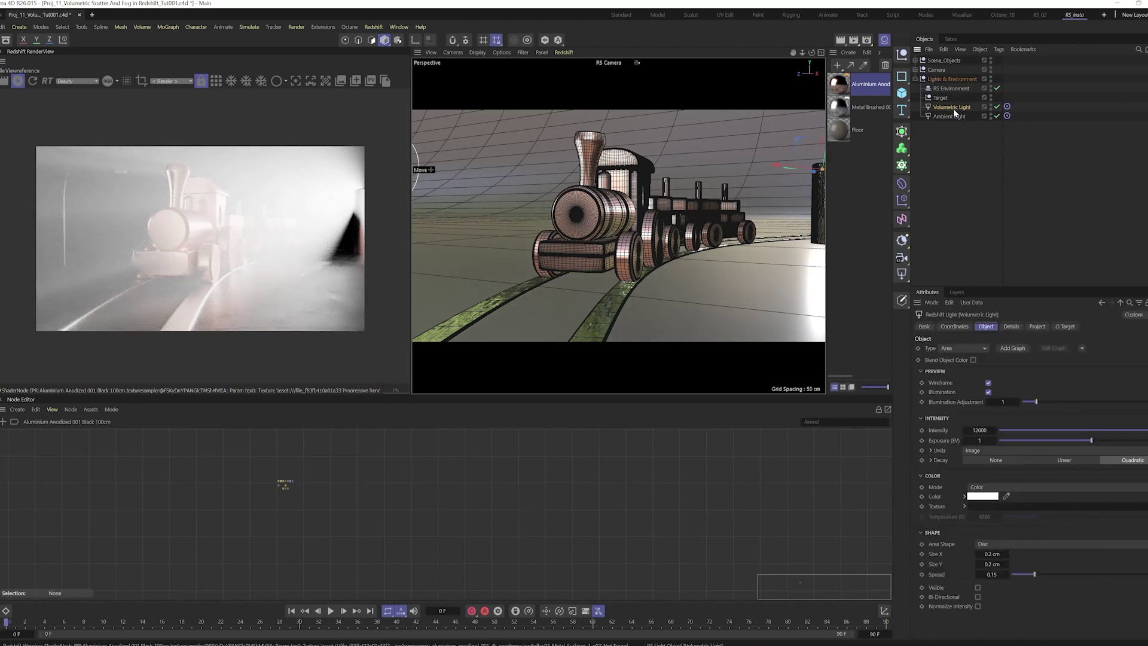
- Select RS Environment and try Volume Scattering values, settling first on 0.15
left_click(963, 90)
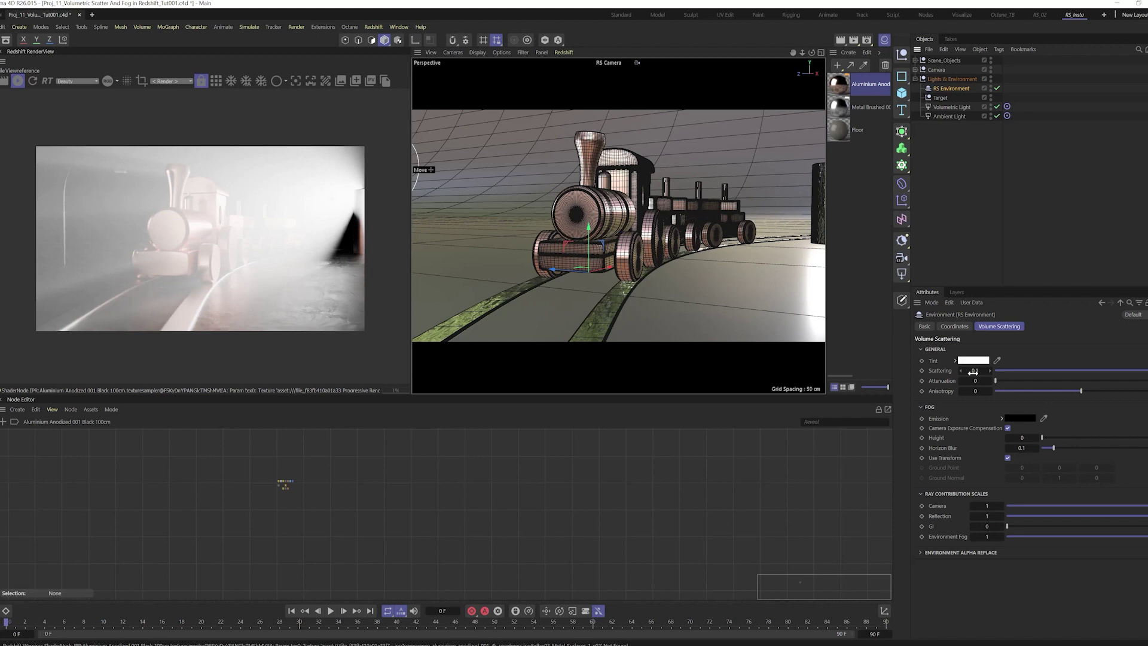
left_click_drag(974, 371, 951, 372)
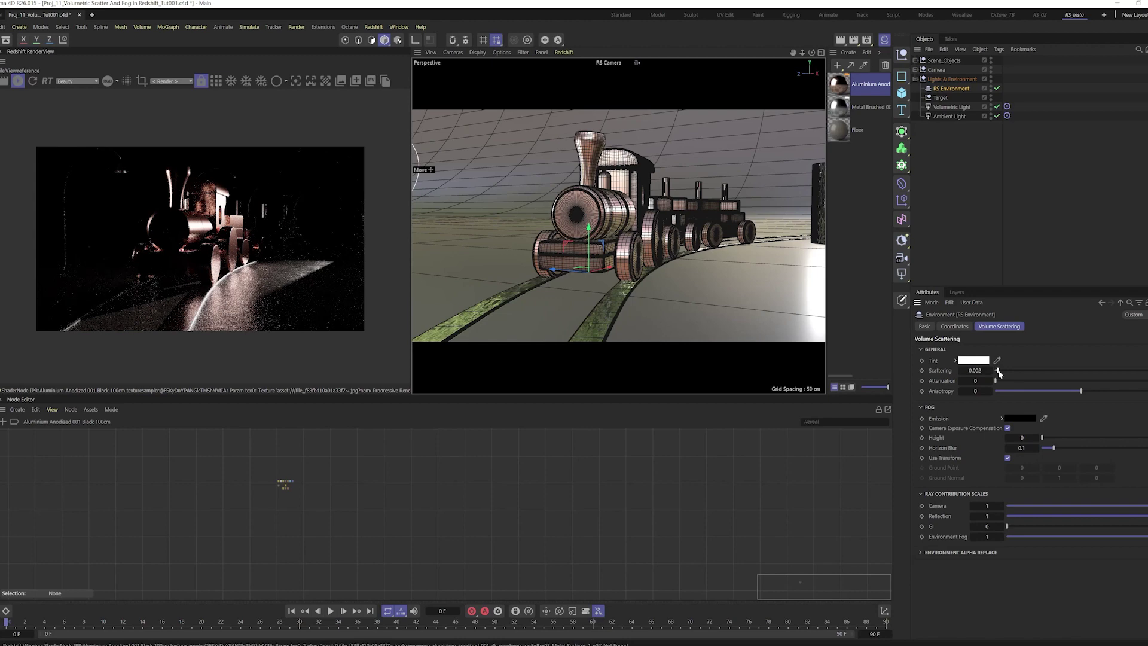
left_click_drag(999, 374, 1001, 374)
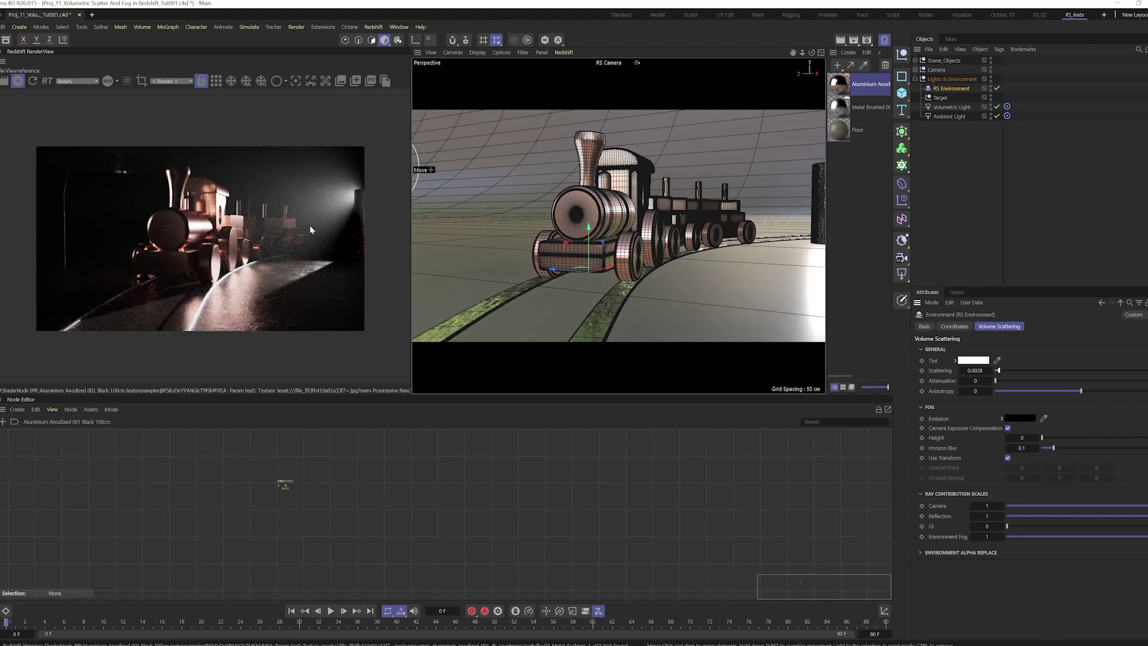
left_click(982, 372)
key("BackSpace")
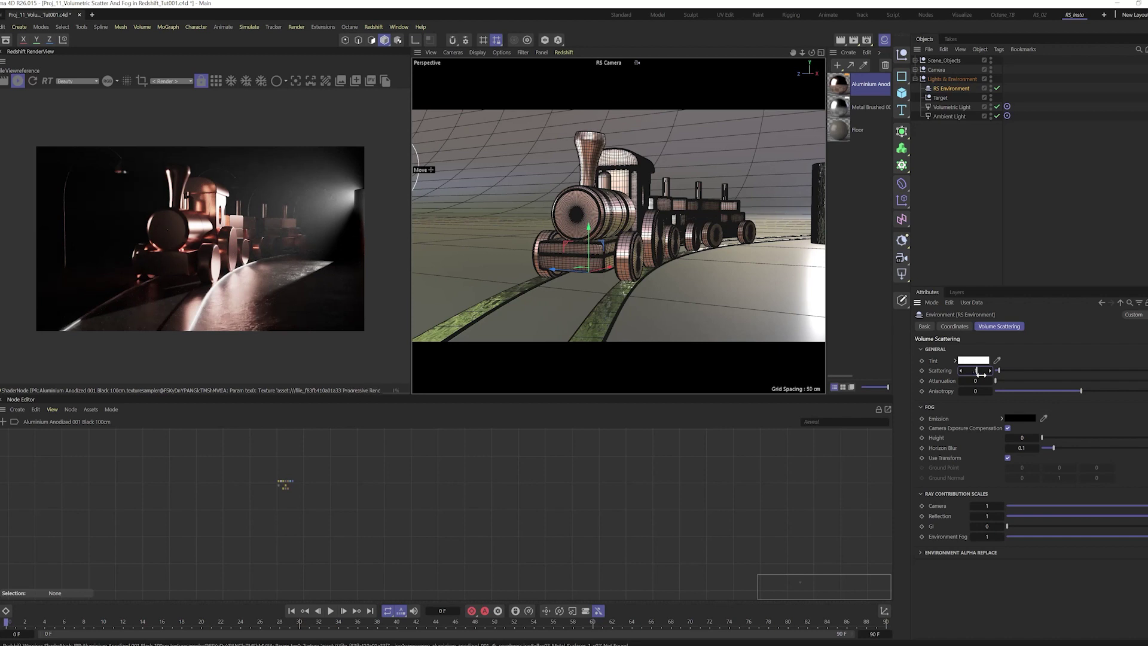
type(".15")
key("Return")
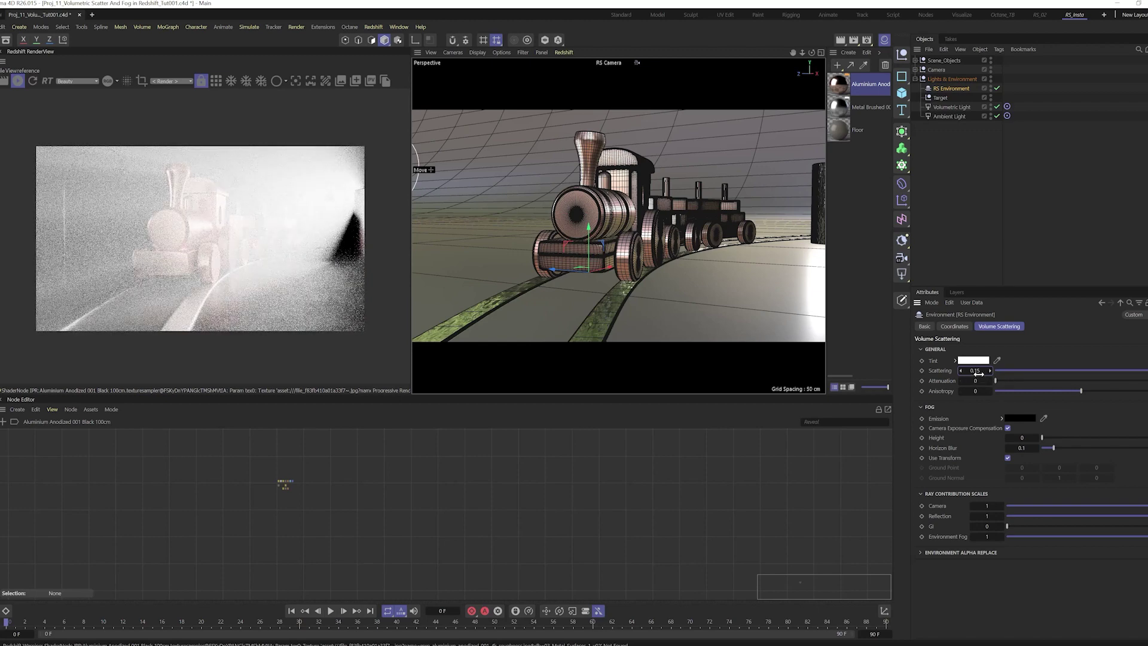
- Lower the fog's scattering further, entering 0.015 and then .01
left_click(978, 372)
type(".015")
key("Return")
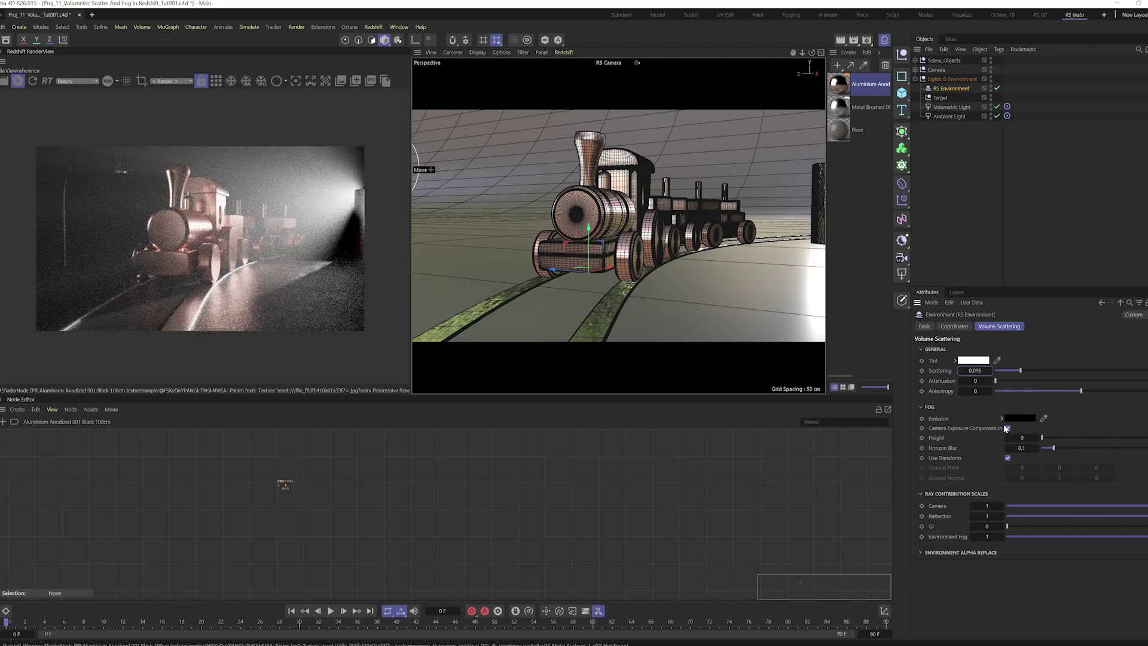
double_click(981, 370)
type(".")
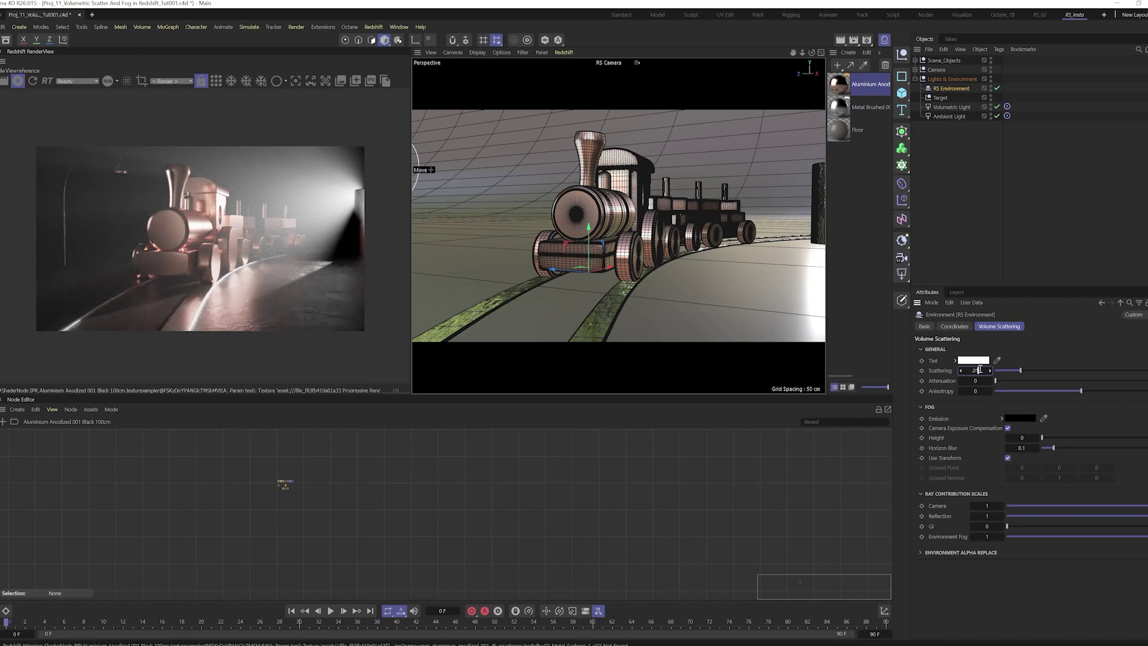
type("01")
key("Return")
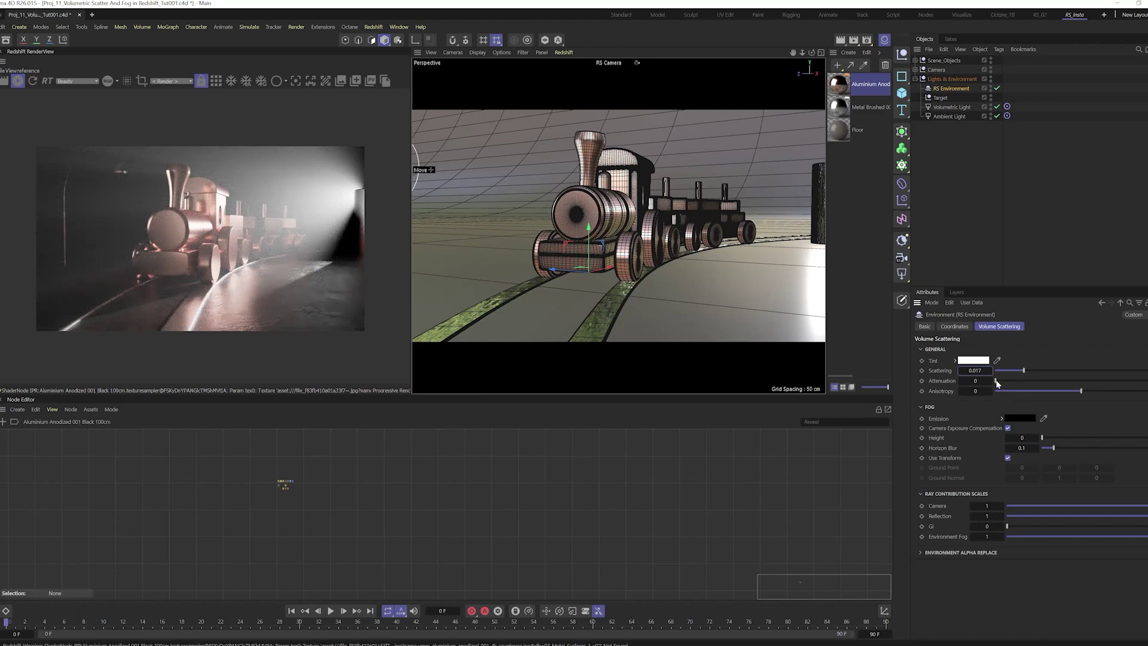
- Set the RS Environment fog attenuation to 0.2
left_click_drag(997, 384, 1020, 382)
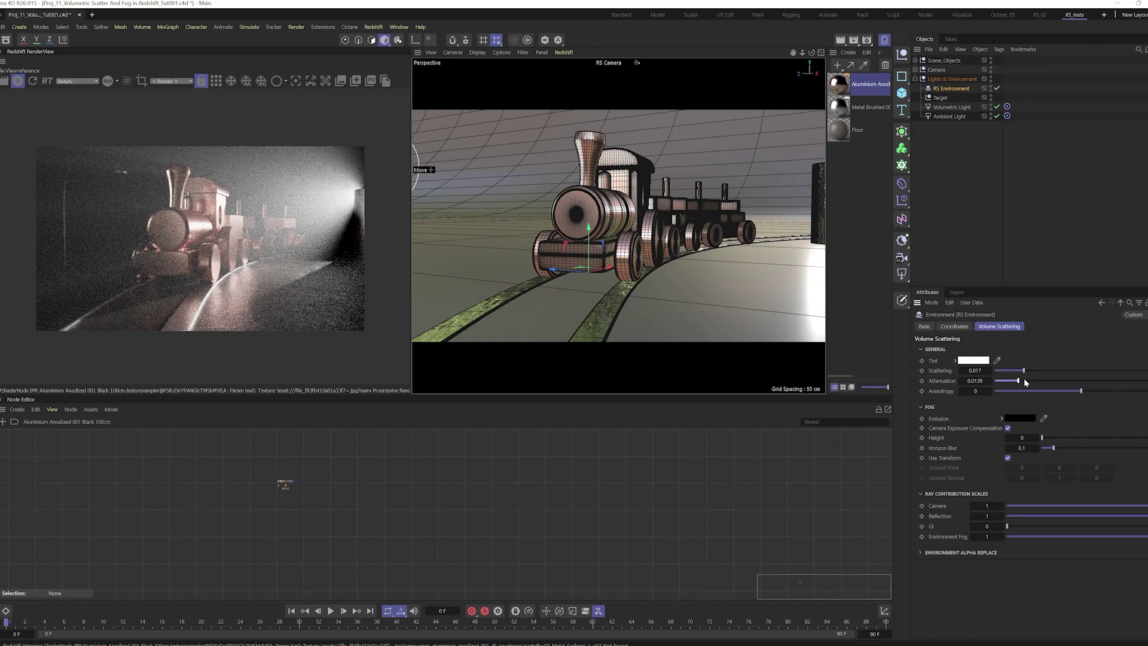
left_click_drag(1024, 378, 1054, 381)
double_click(976, 381)
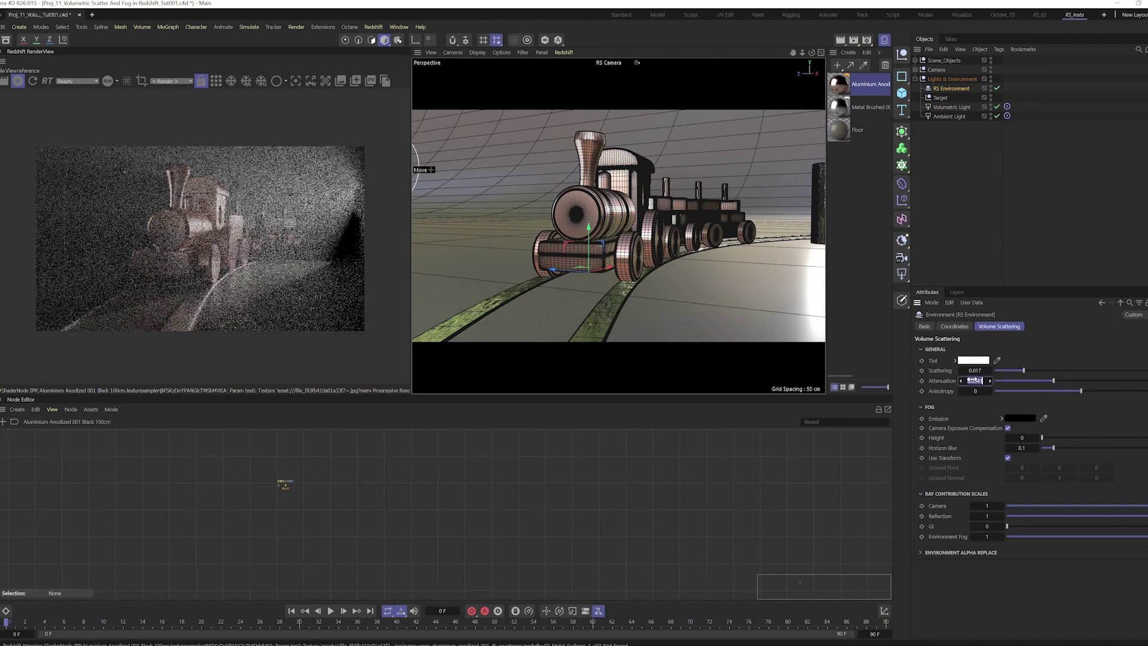
type("0.2")
key("Return")
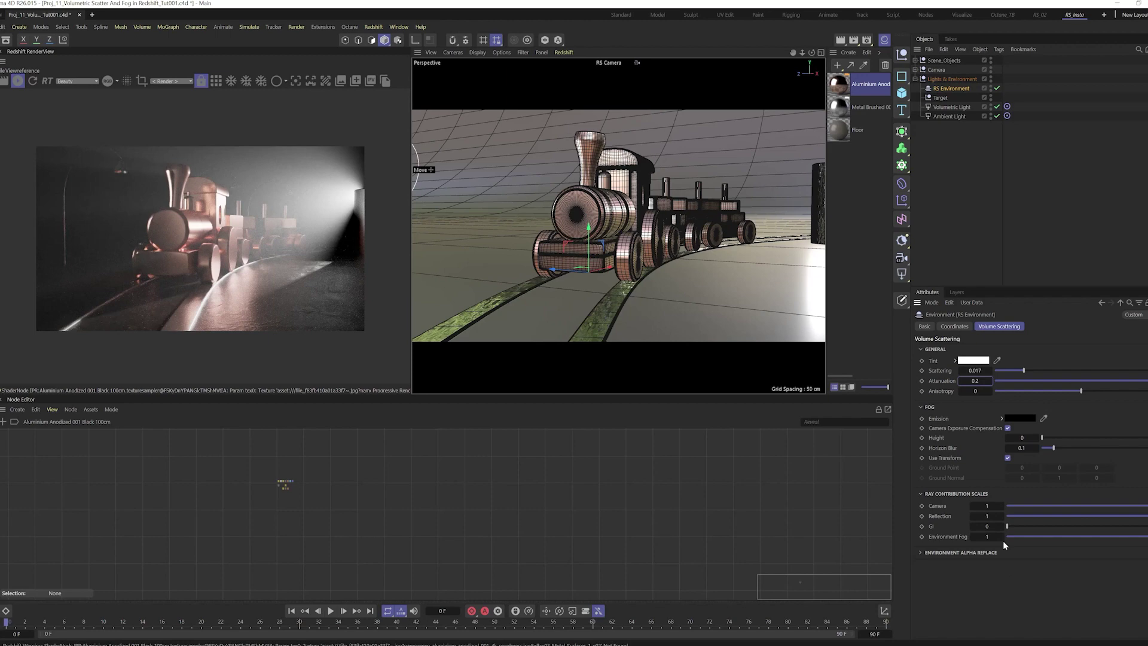
- Set the fog's ray contribution scales to GI 1 and Reflection 0
left_click(992, 526)
type("1")
key("Return")
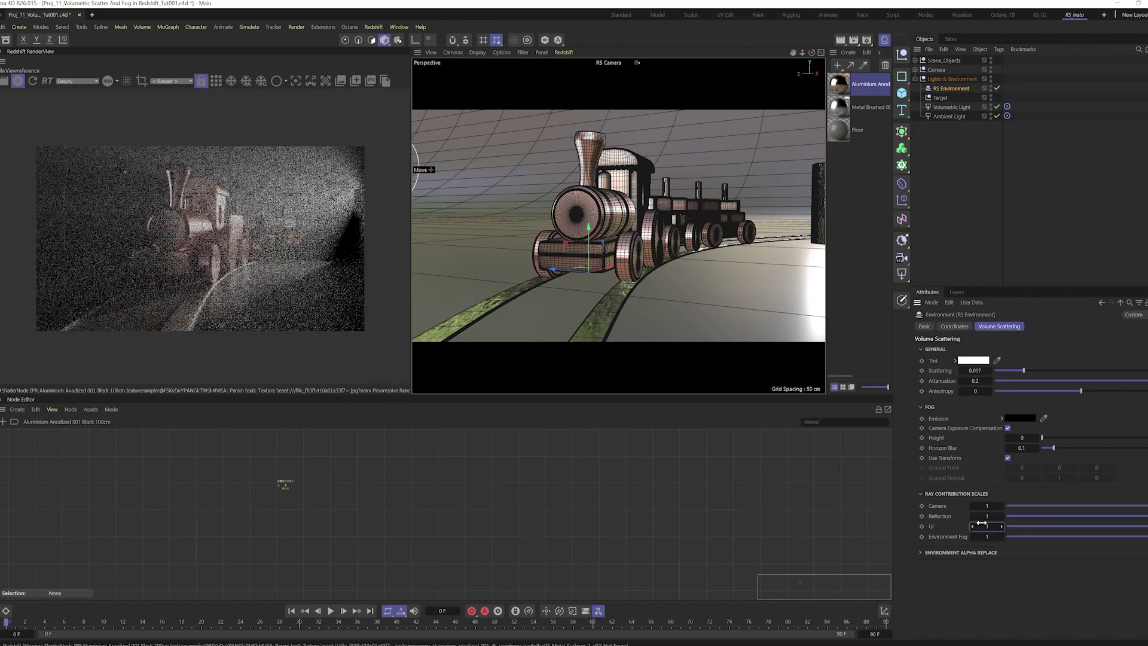
left_click(987, 516)
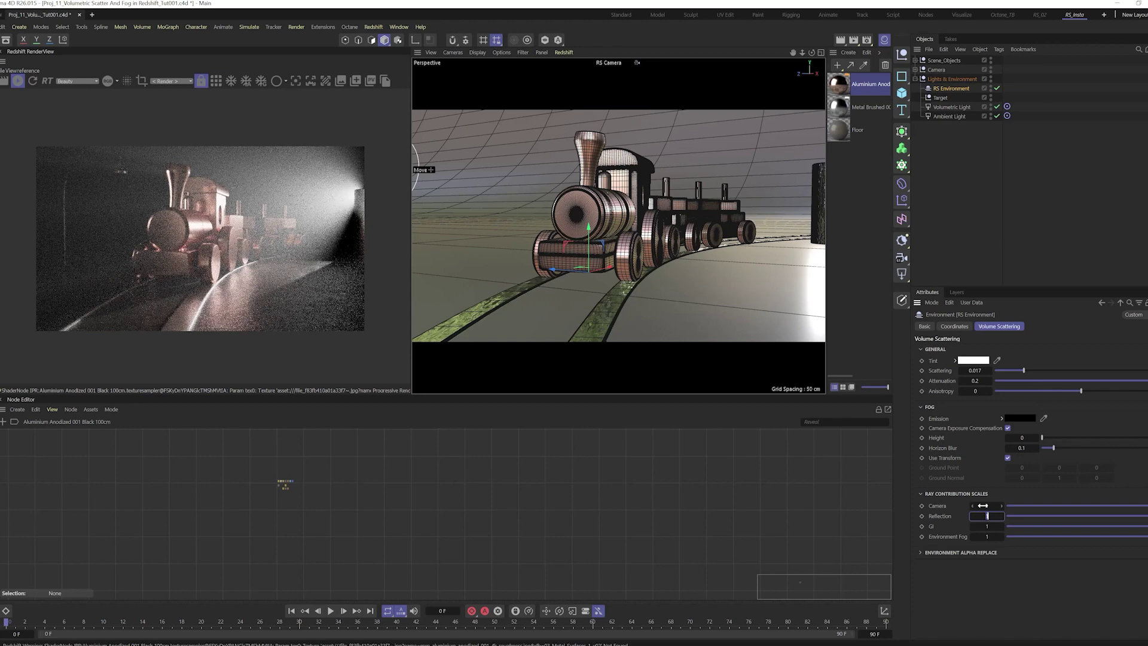
type("0")
key("Return")
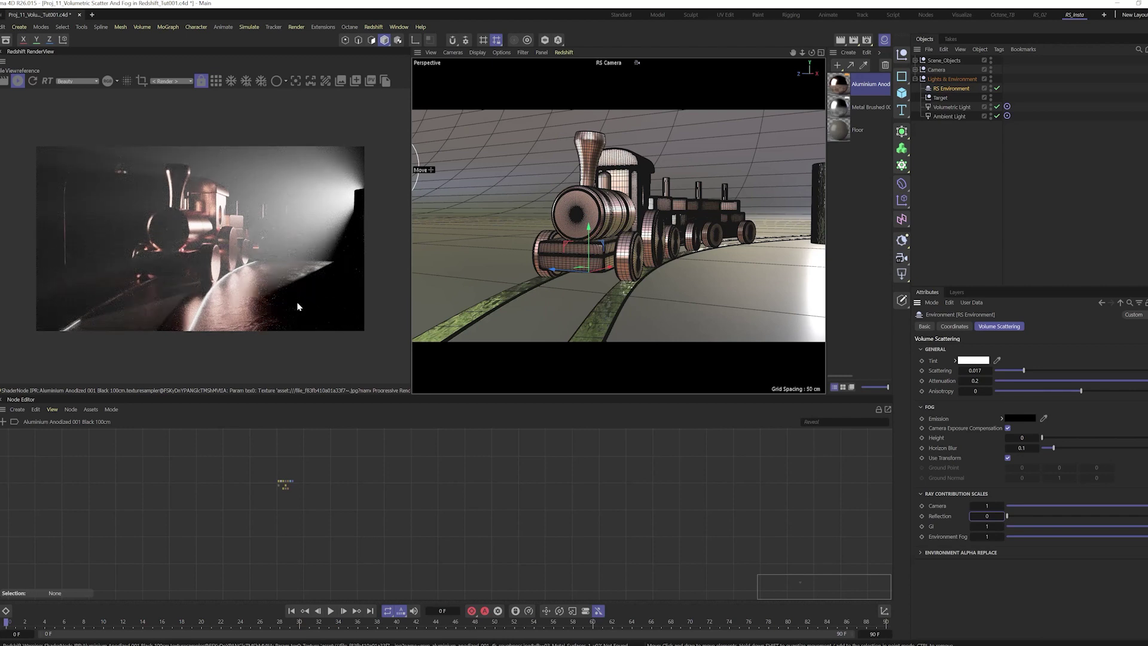
left_click(952, 106)
left_click_drag(780, 168, 641, 167)
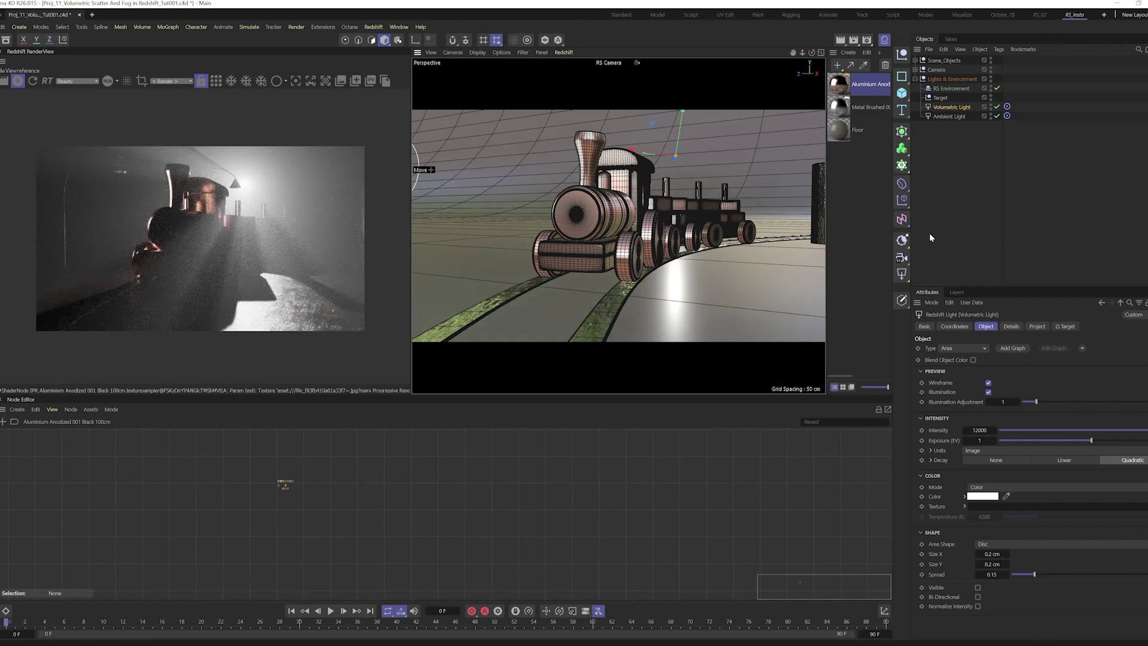
key("ctrl+z")
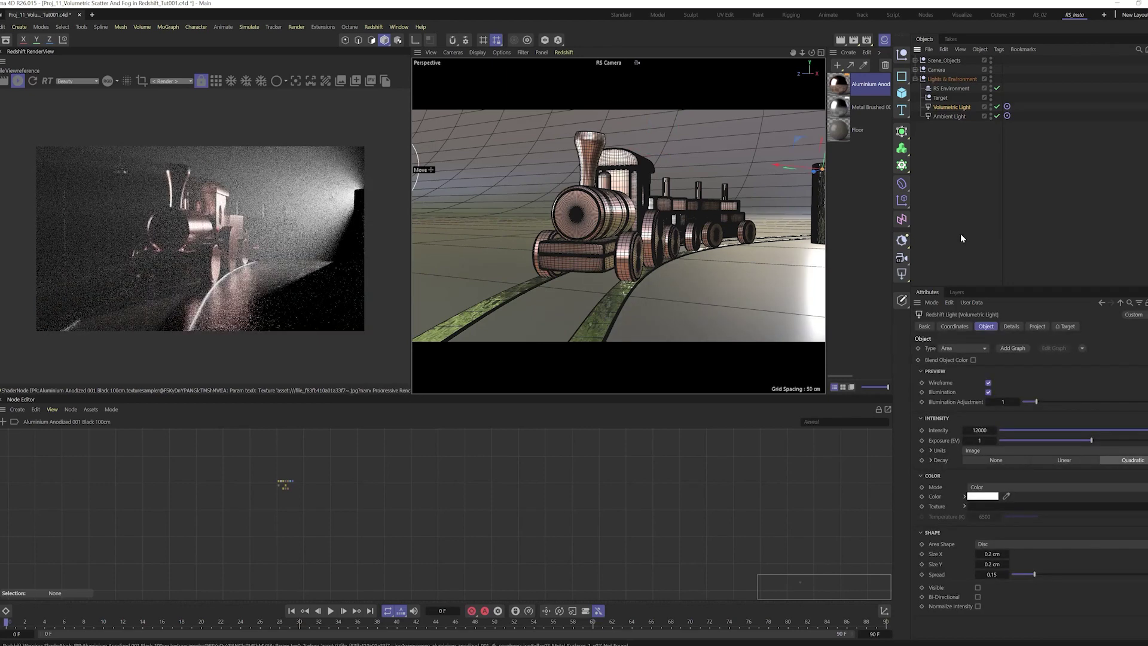
left_click(961, 234)
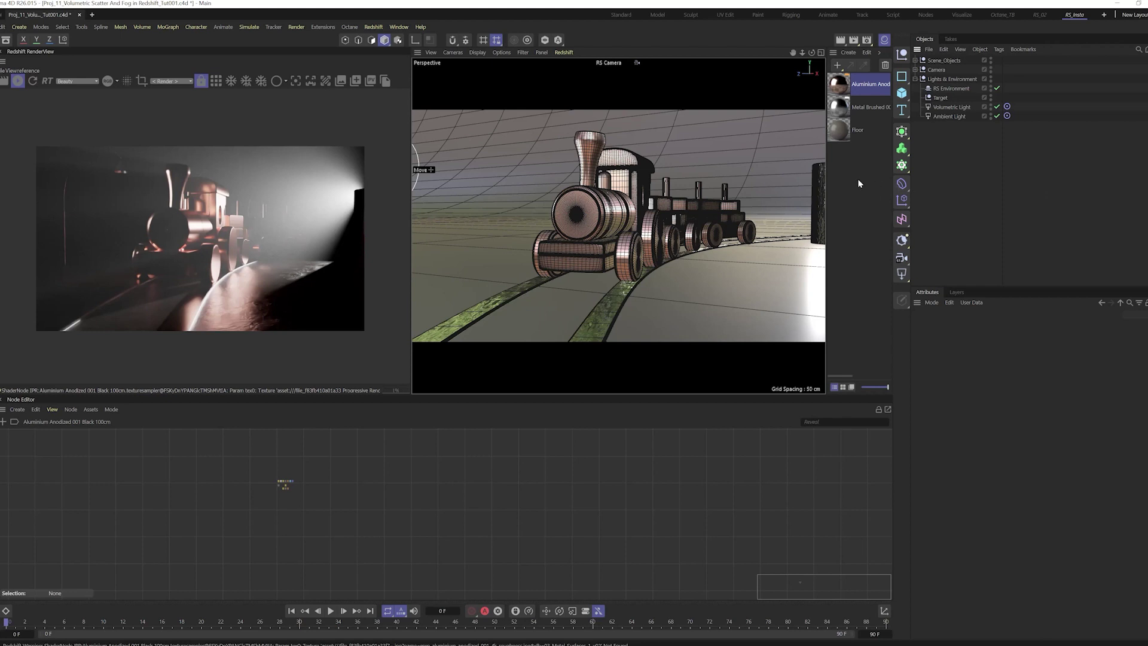
- Create a new Redshift Standard material and select its Standard Material node
left_click(850, 55)
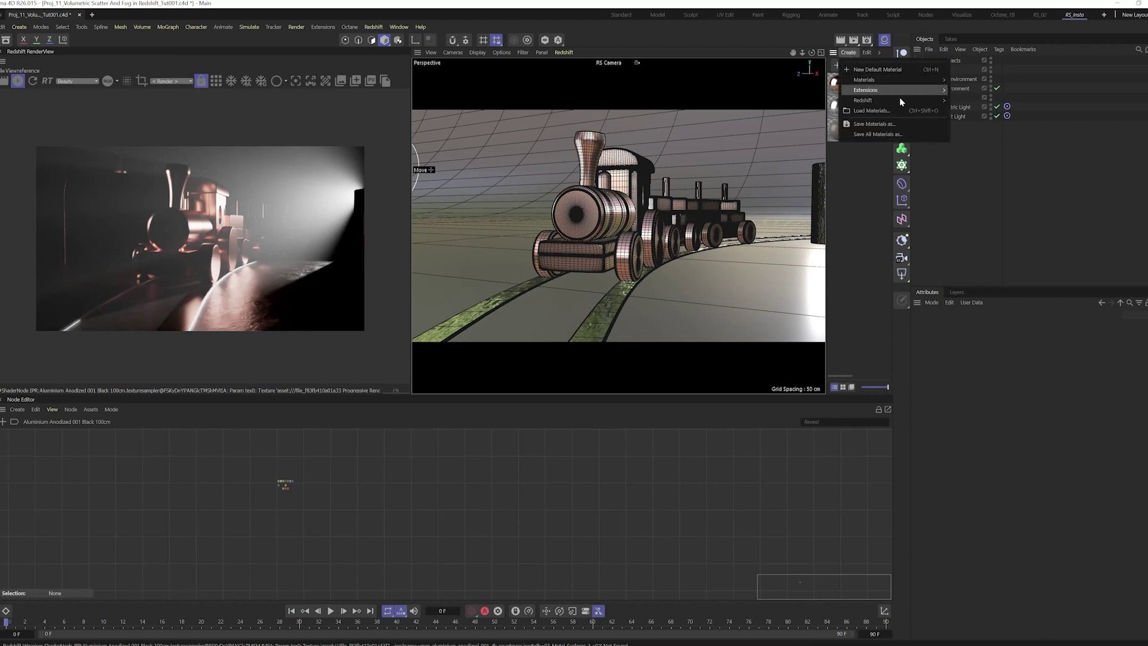
mouse_move(899, 99)
mouse_move(973, 104)
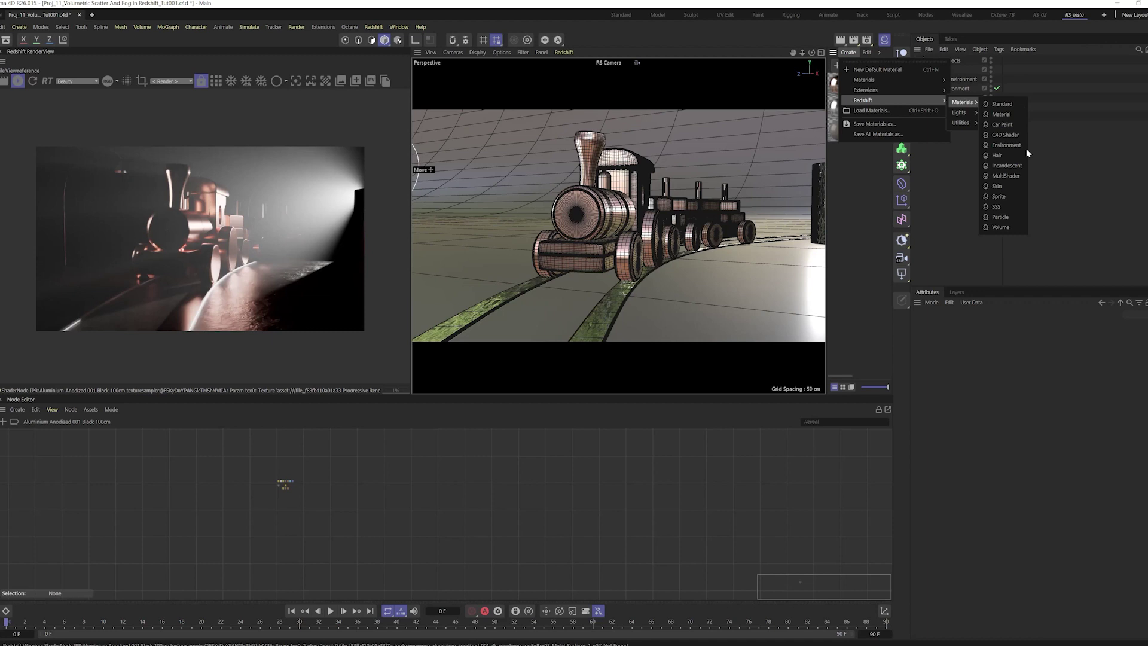
left_click(1003, 104)
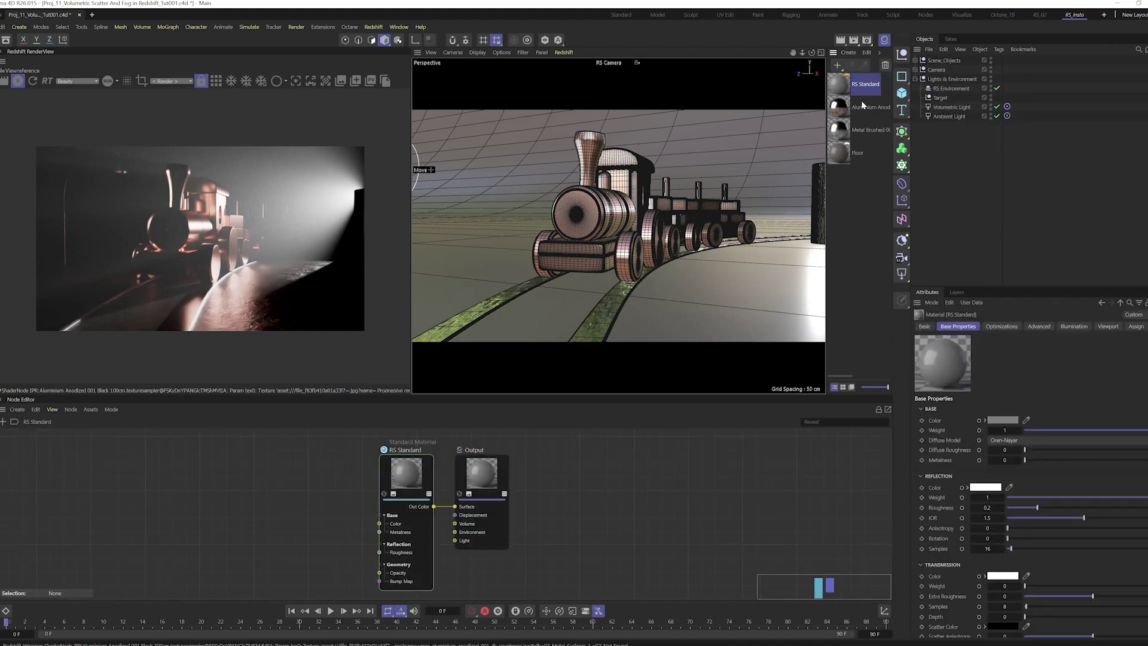
left_click(405, 476)
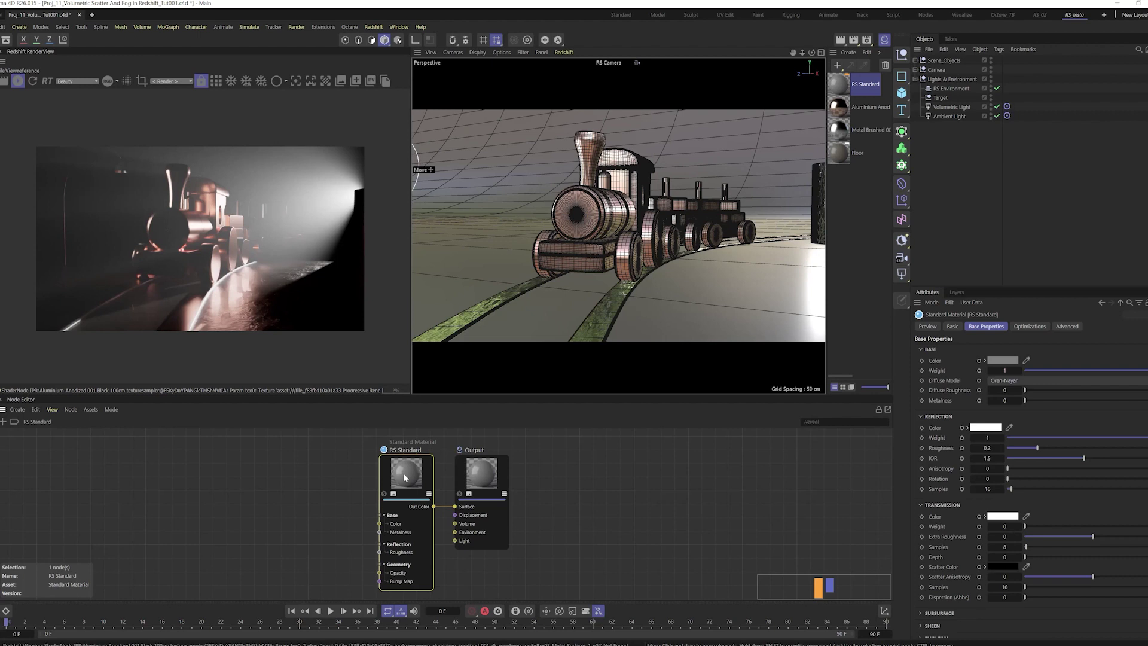
- Replace the Standard Material node with a Maxon Noise node wired from Out Color to Output's Volume
key("Delete")
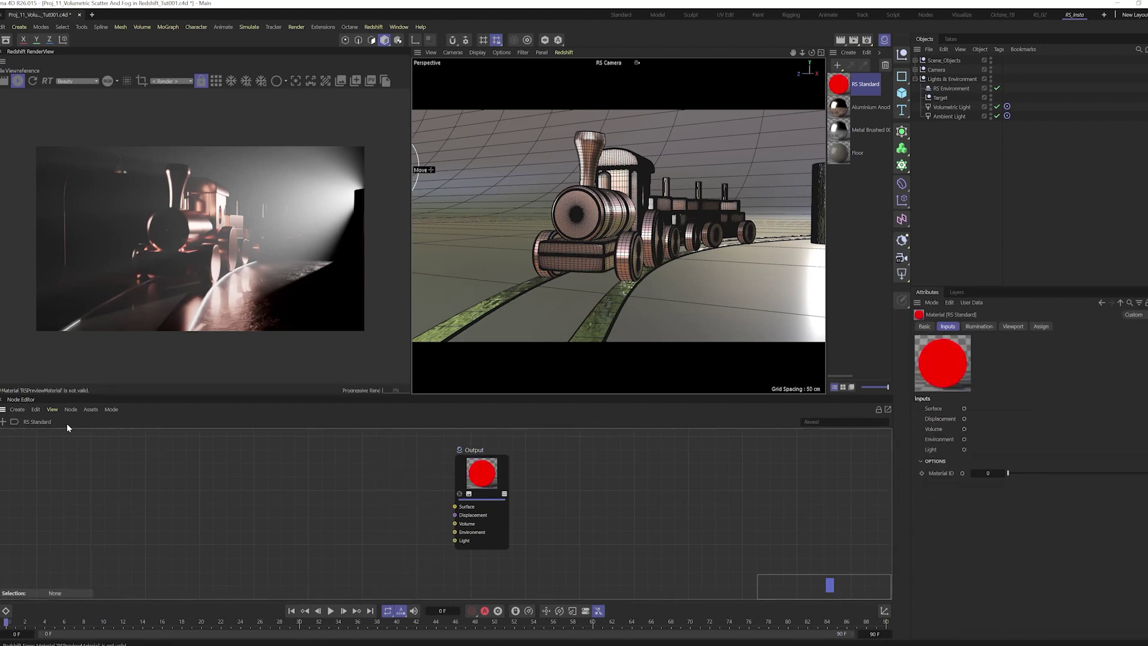
left_click(7, 423)
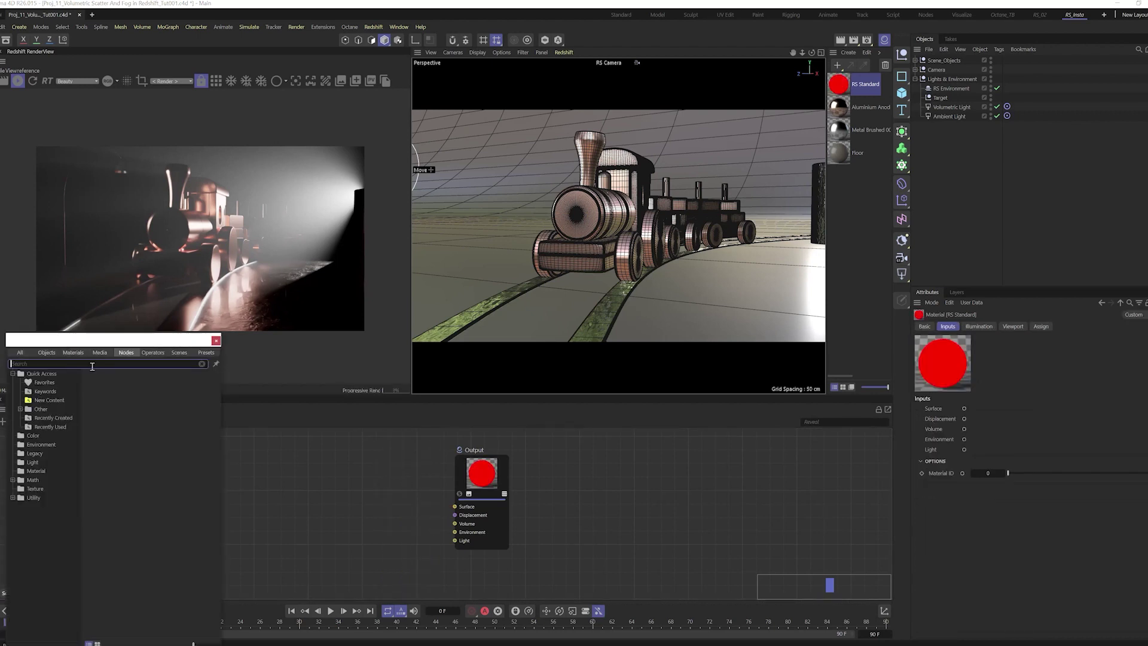
type("maxon")
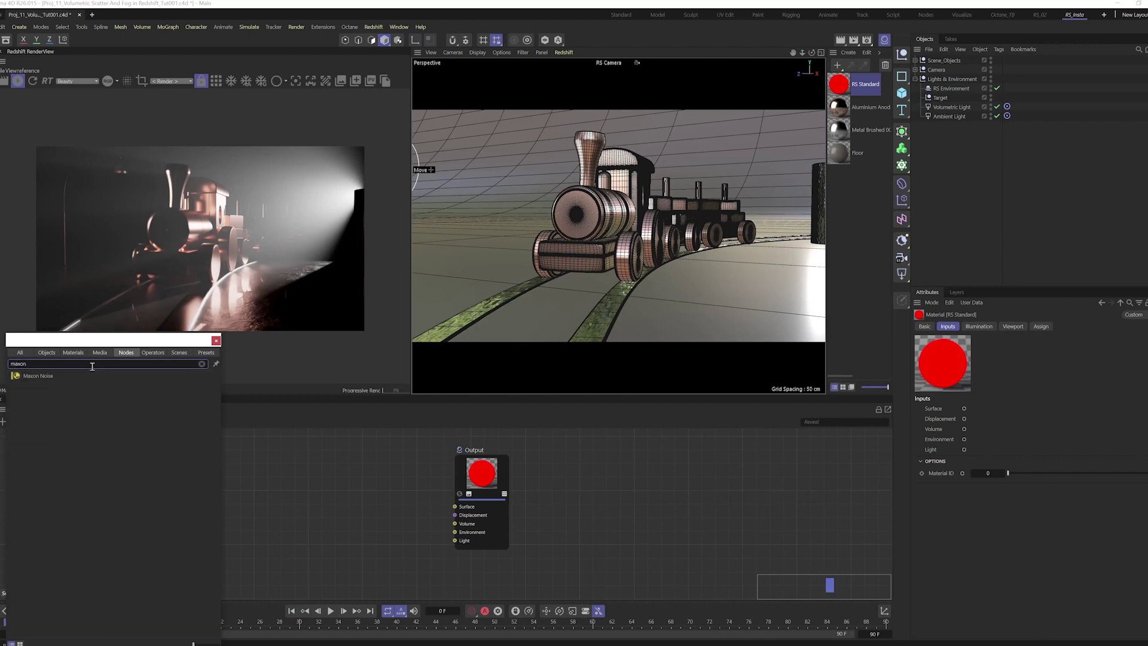
left_click_drag(38, 376, 371, 502)
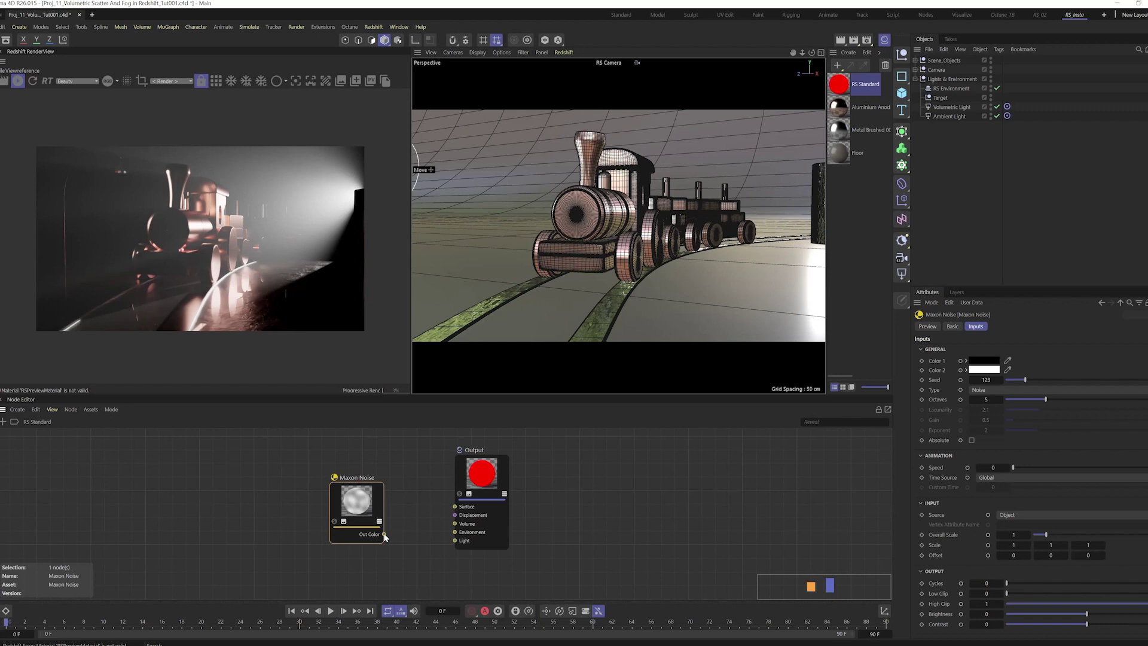
left_click_drag(384, 534, 455, 524)
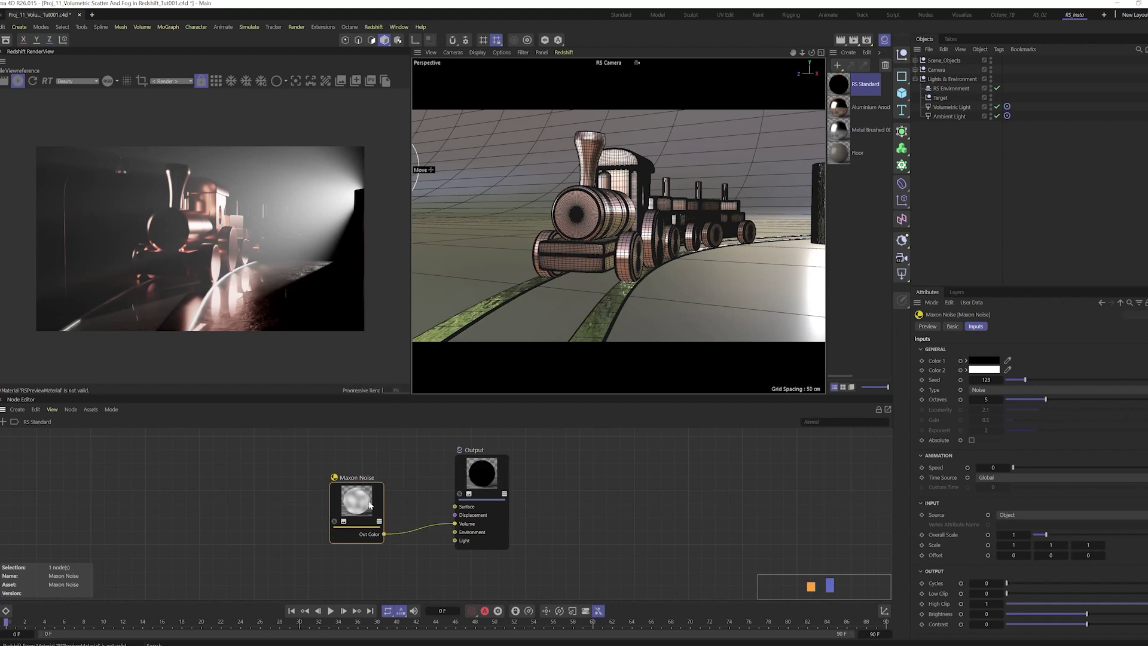
left_click_drag(370, 505, 389, 488)
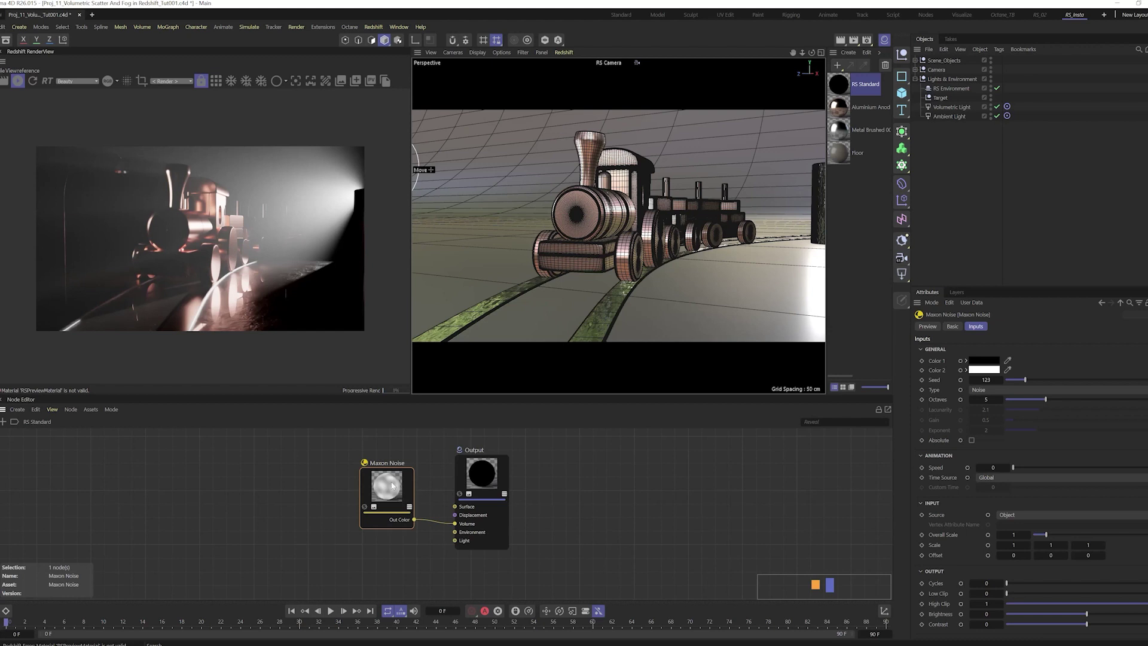
left_click_drag(396, 487, 392, 483)
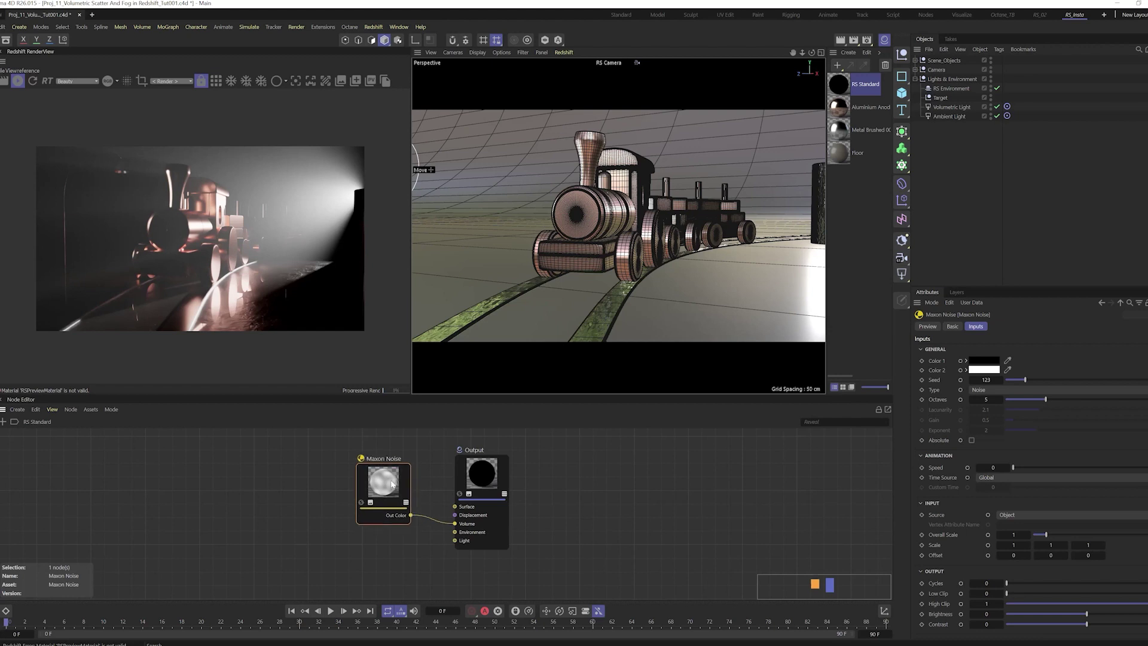
- Set the noise type to Wavy turbulence with an Overall Scale of 0.5
left_click(999, 391)
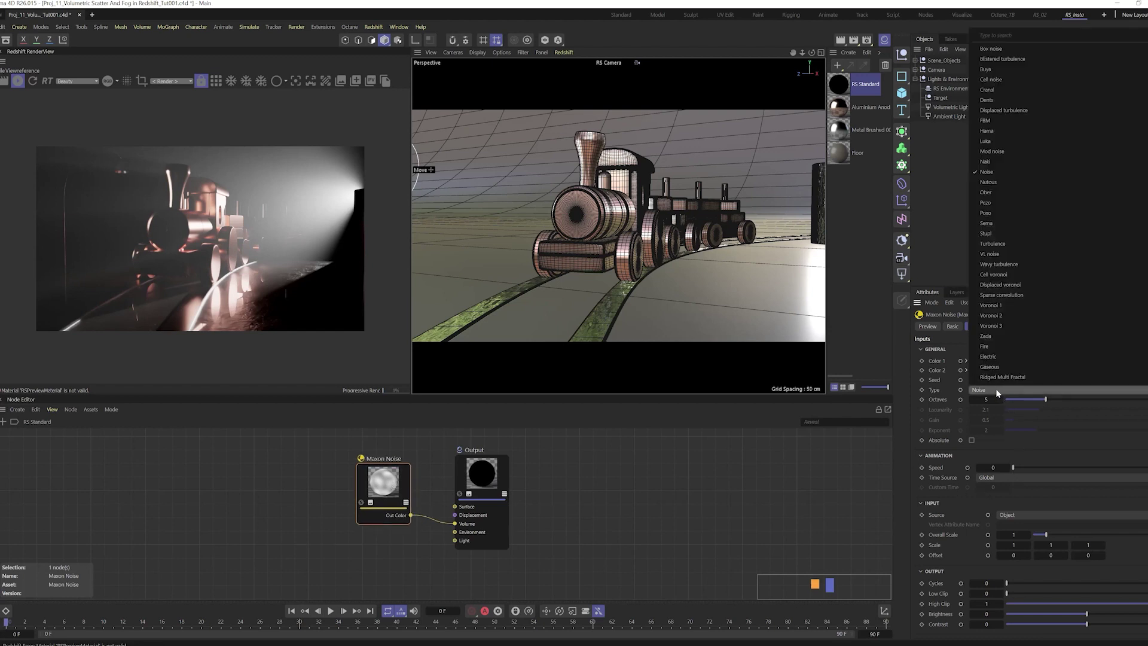
left_click(1014, 264)
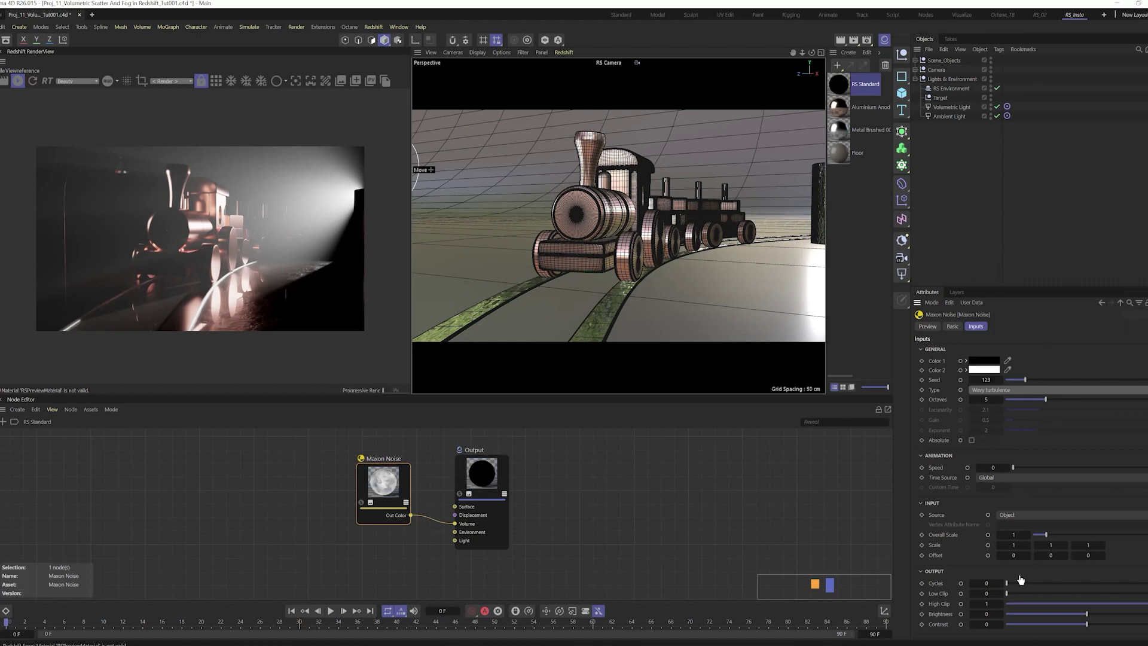
left_click(1018, 534)
type("0.5")
key("Return")
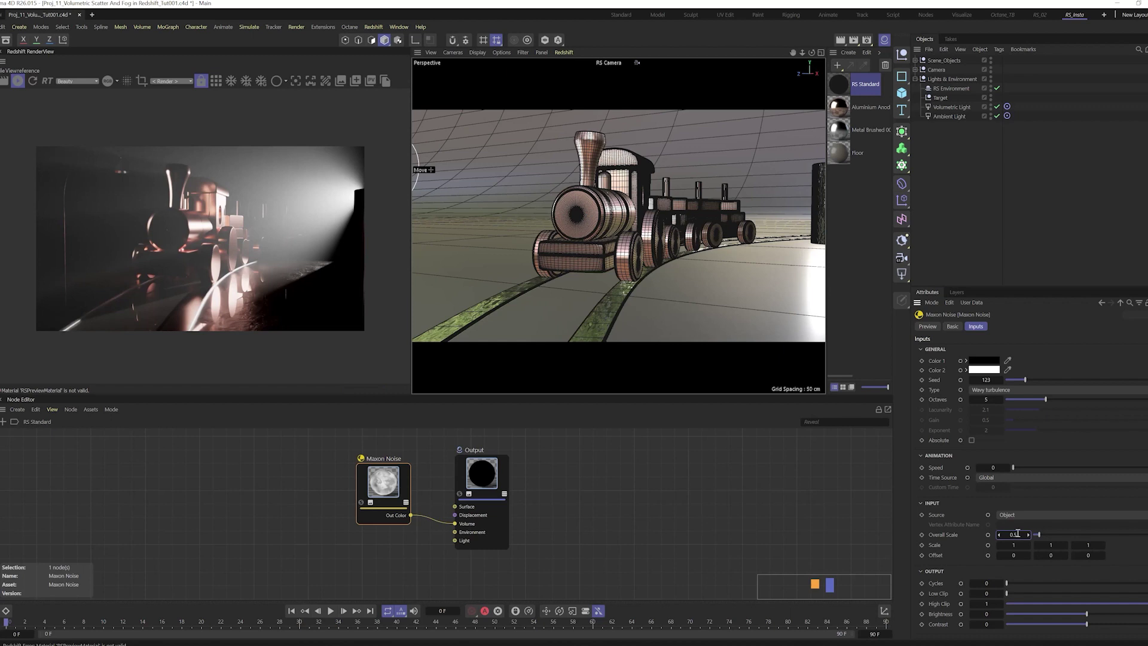
- Set Low Clip 0.2 and Contrast 0.25, then assign the material to RS Environment
left_click(987, 593)
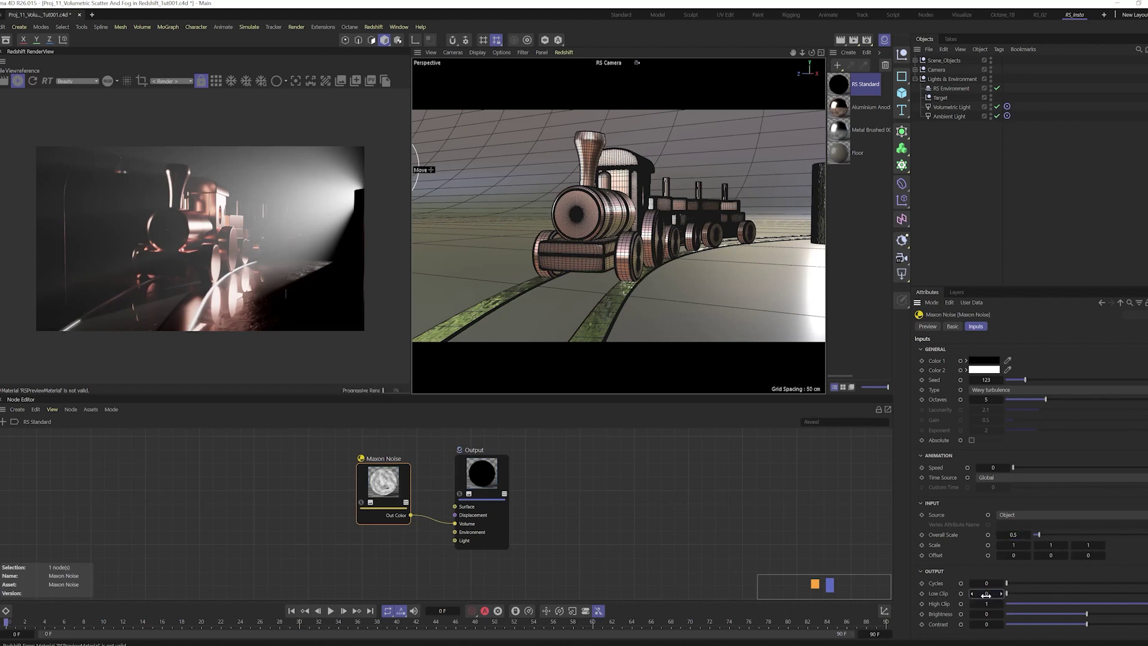
type("0.2")
key("Return")
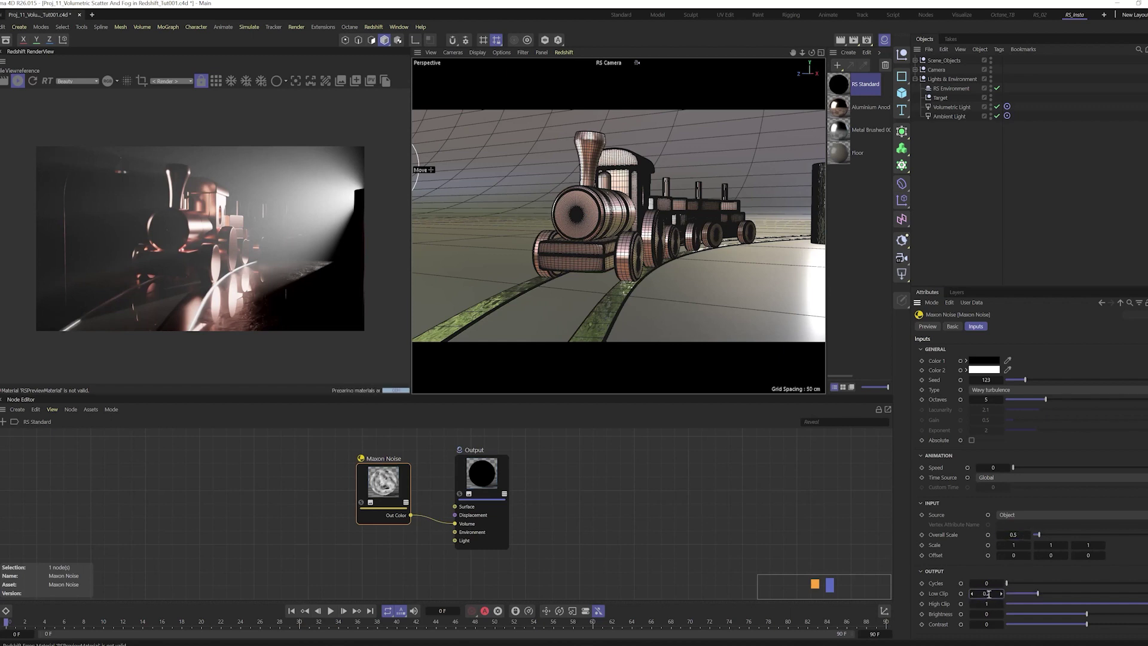
left_click(988, 625)
type(".25")
key("Return")
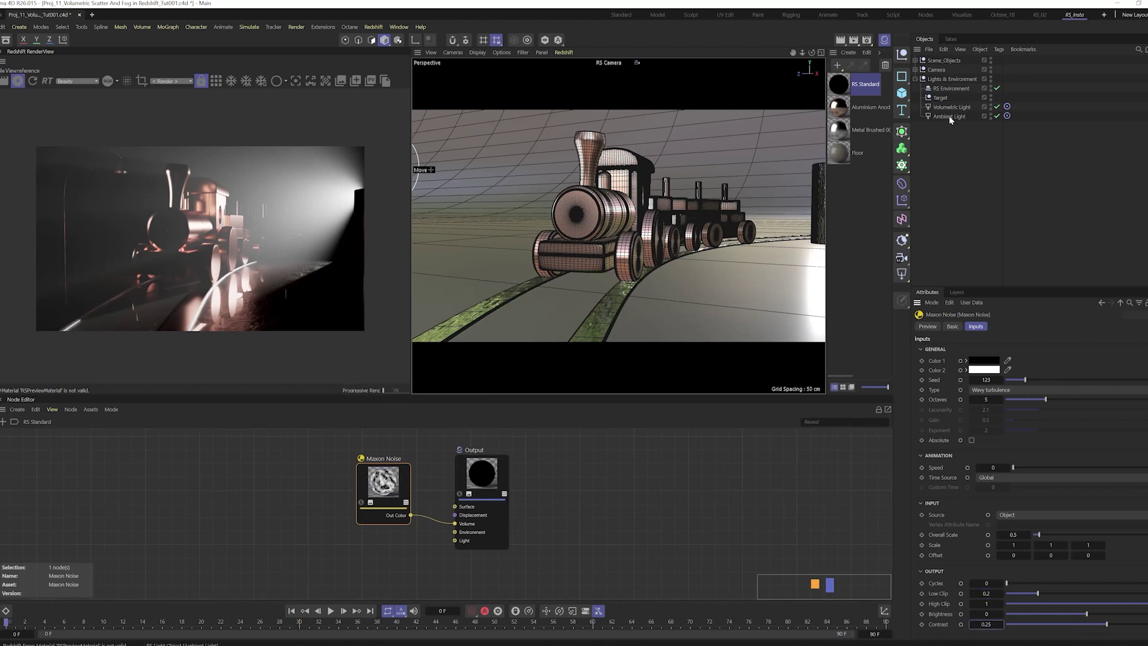
left_click_drag(852, 89, 960, 88)
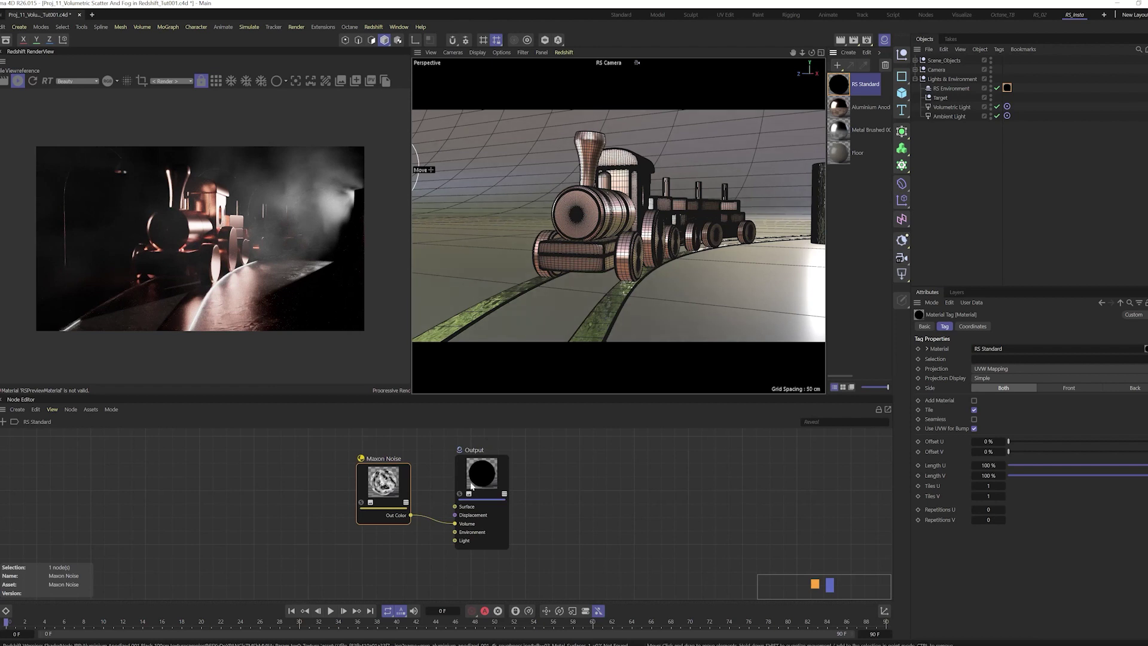
- Bring back the Maxon Noise settings and set its Contrast to 0.02
left_click_drag(386, 486, 373, 485)
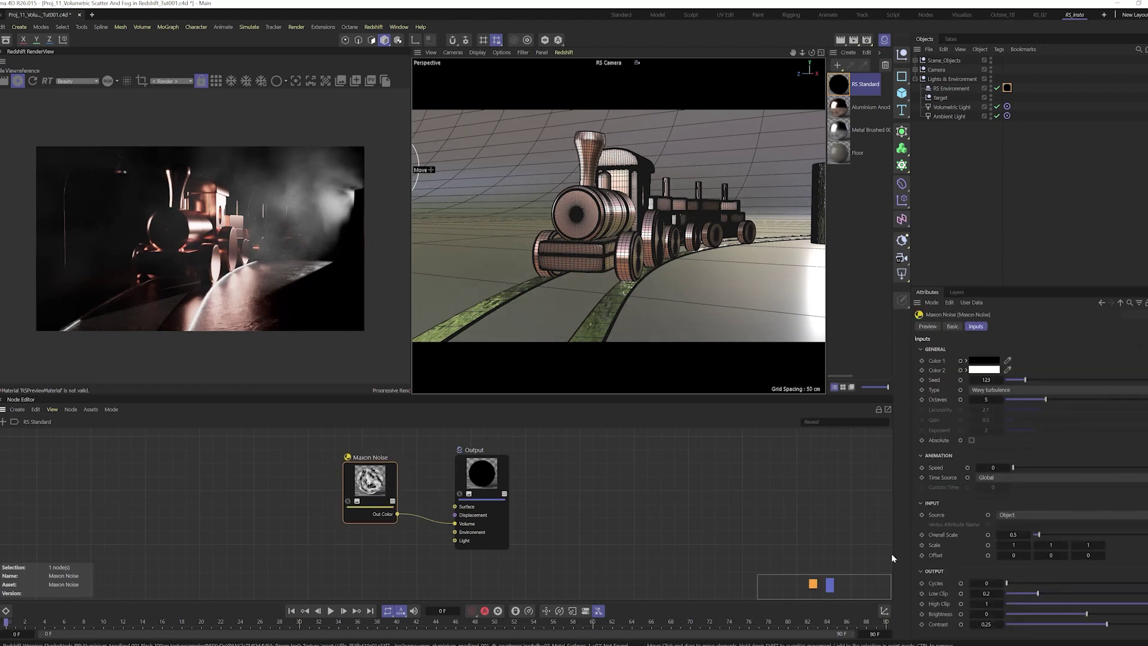
left_click(987, 624)
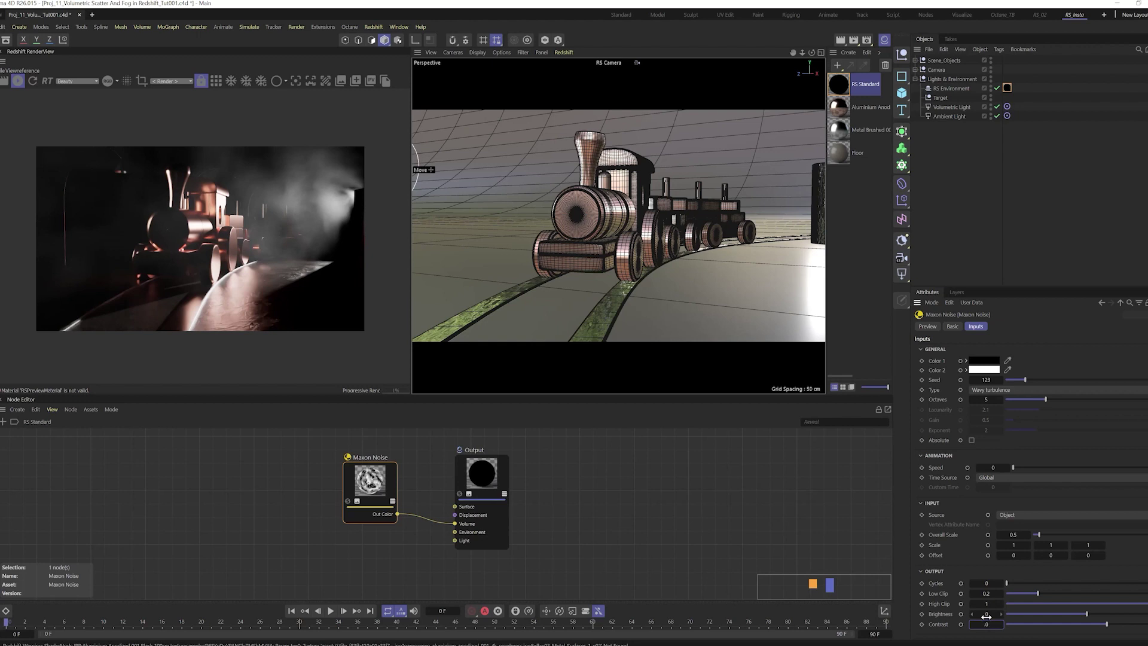
type(".02")
key("Return")
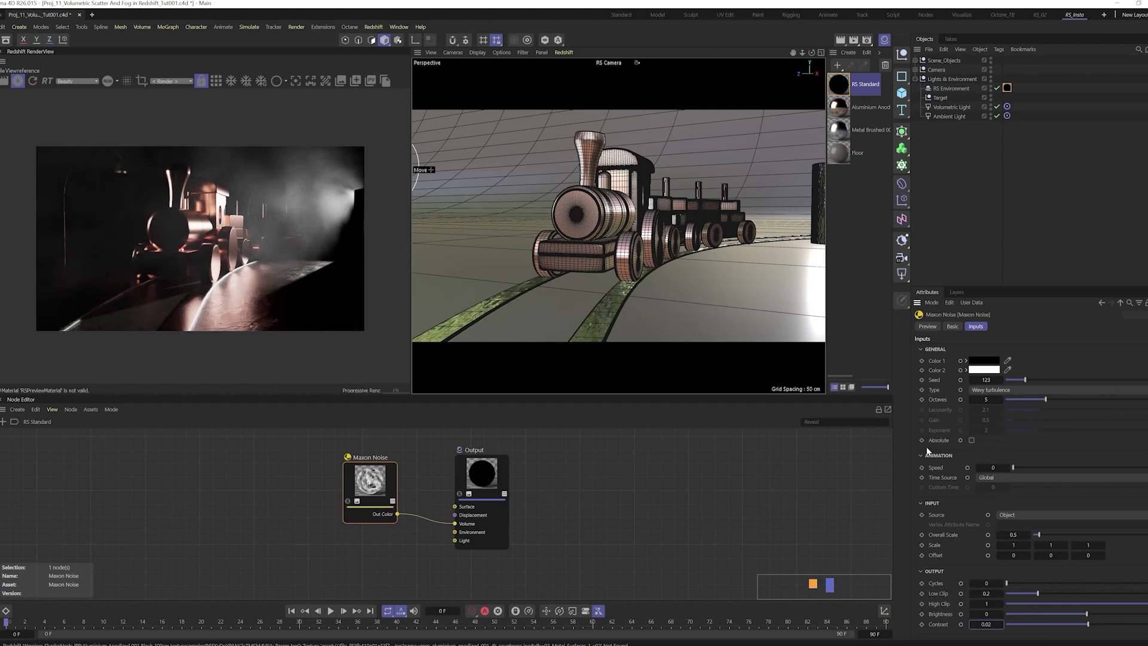
- Pick a warm orange-peach for the noise's Color 2 from the HSV colour square
left_click(984, 370)
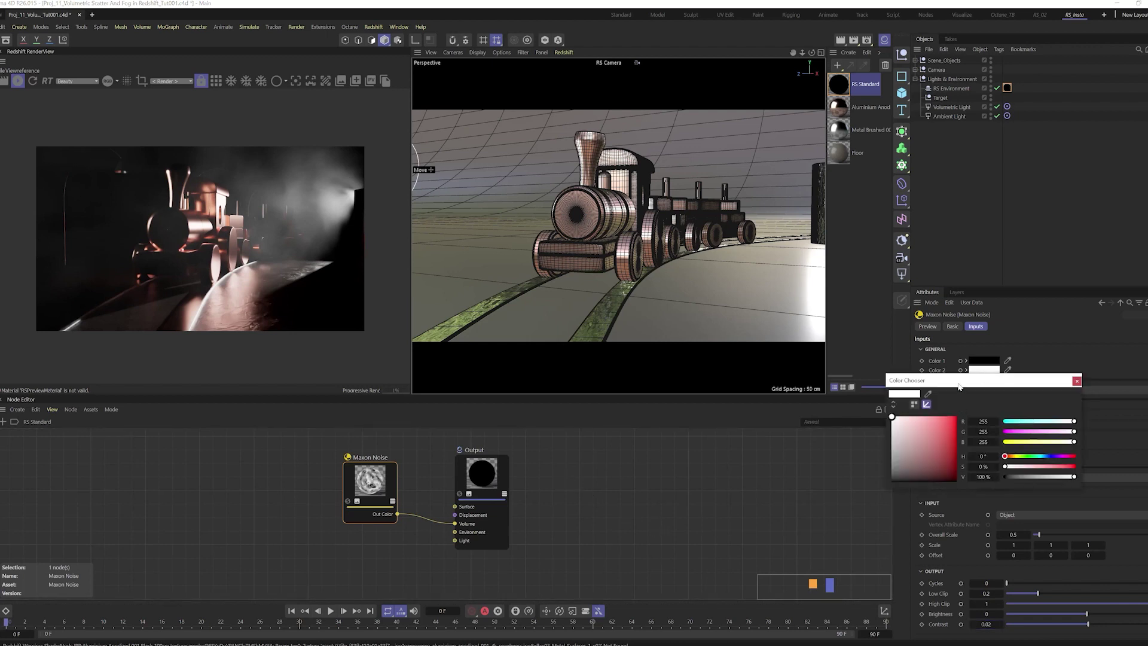
left_click_drag(959, 387, 919, 307)
left_click(854, 326)
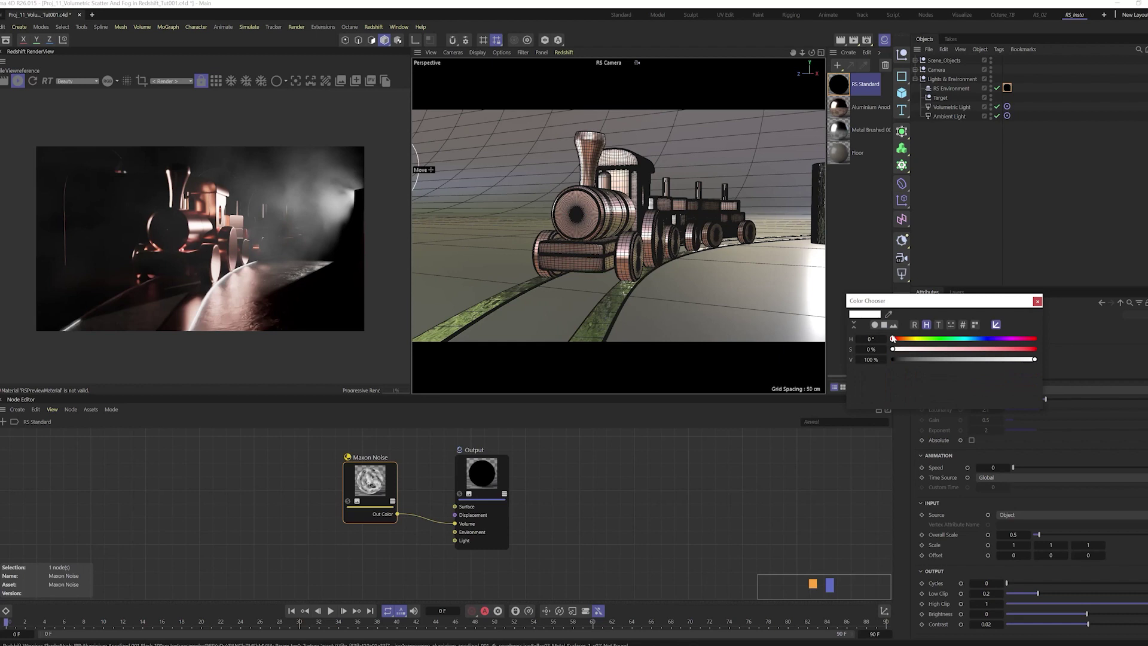
left_click(885, 325)
left_click_drag(954, 343, 952, 345)
left_click(907, 340)
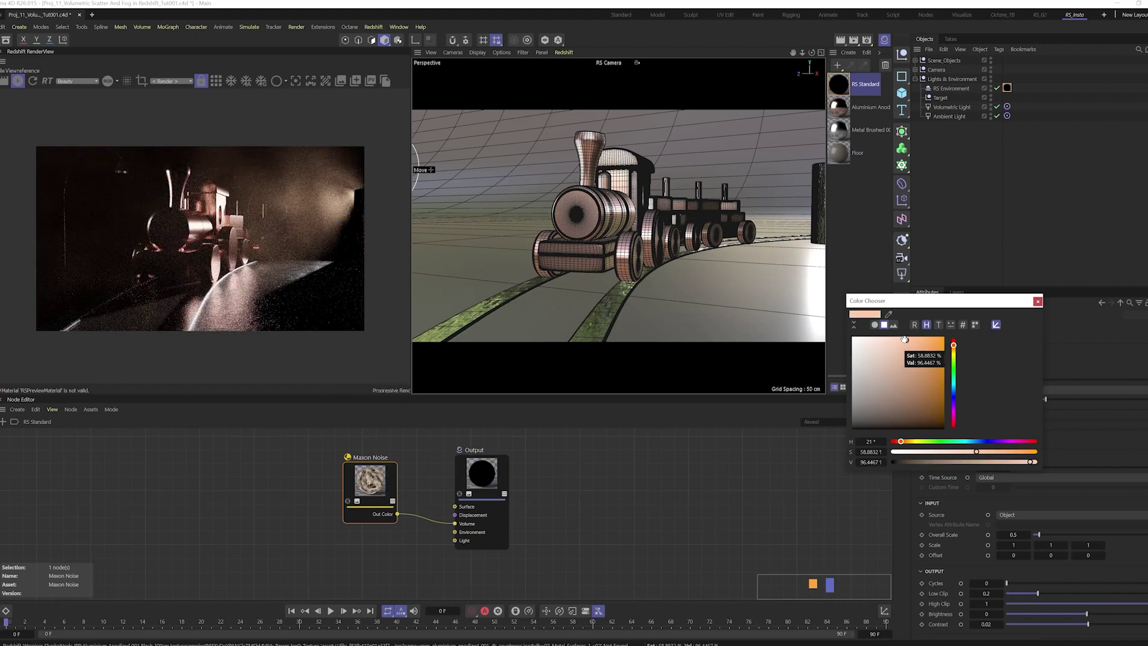
left_click(908, 339)
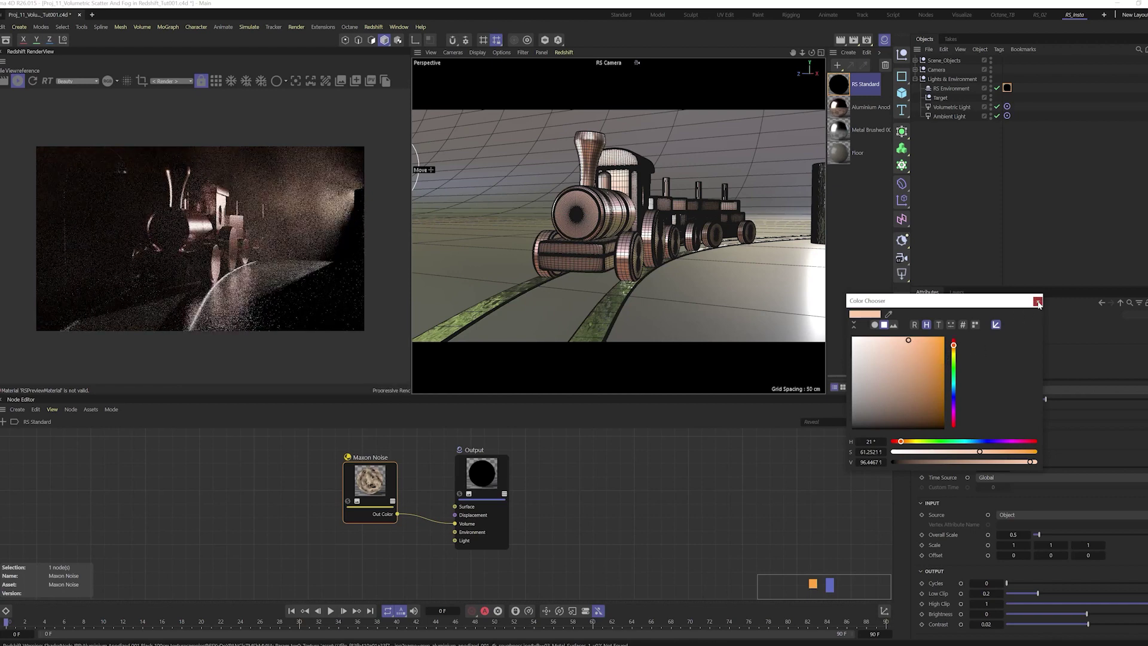
left_click(1038, 302)
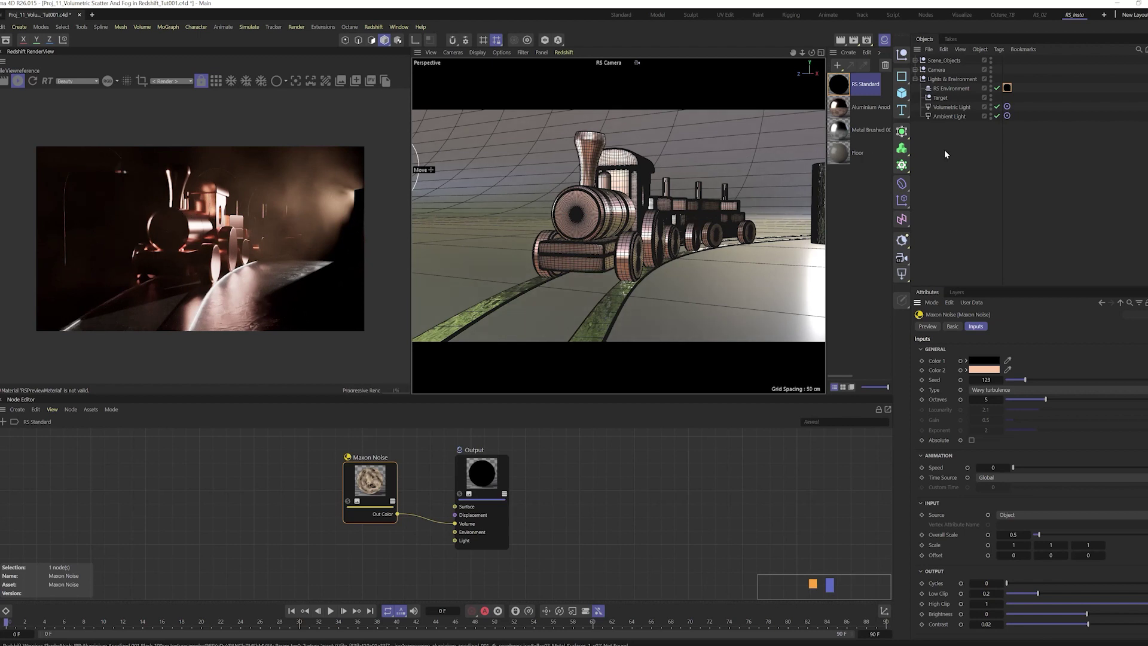
- Enable Volumetric Light.1 under Floor Lamp 01 in Scene_Objects, then collapse the hierarchy
left_click(916, 60)
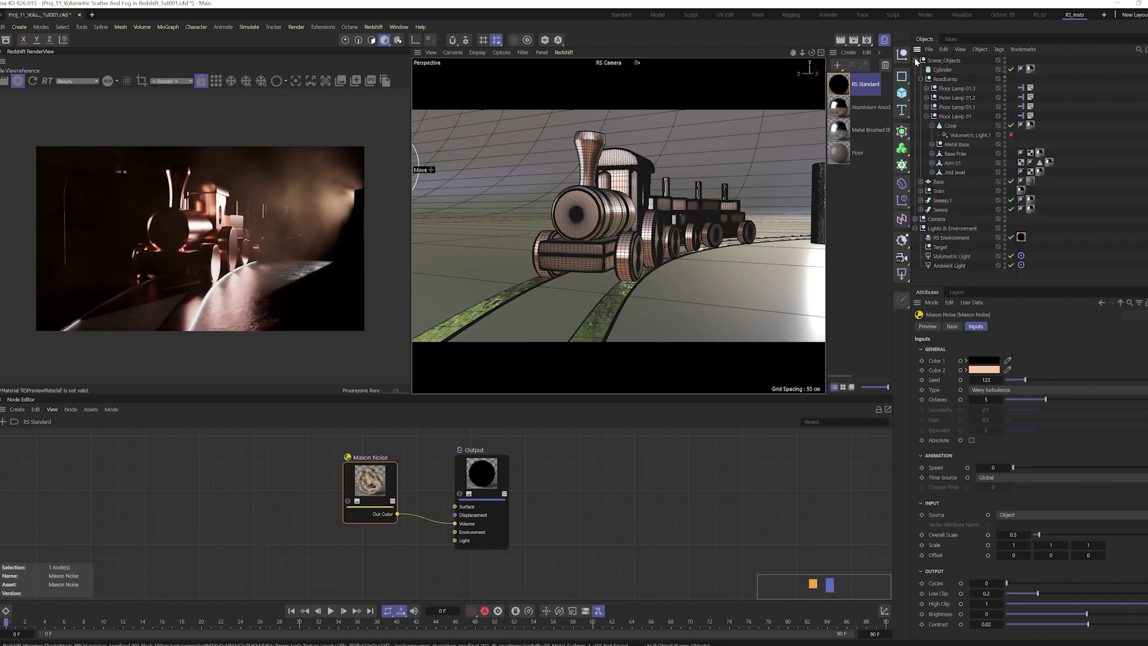
left_click(972, 136)
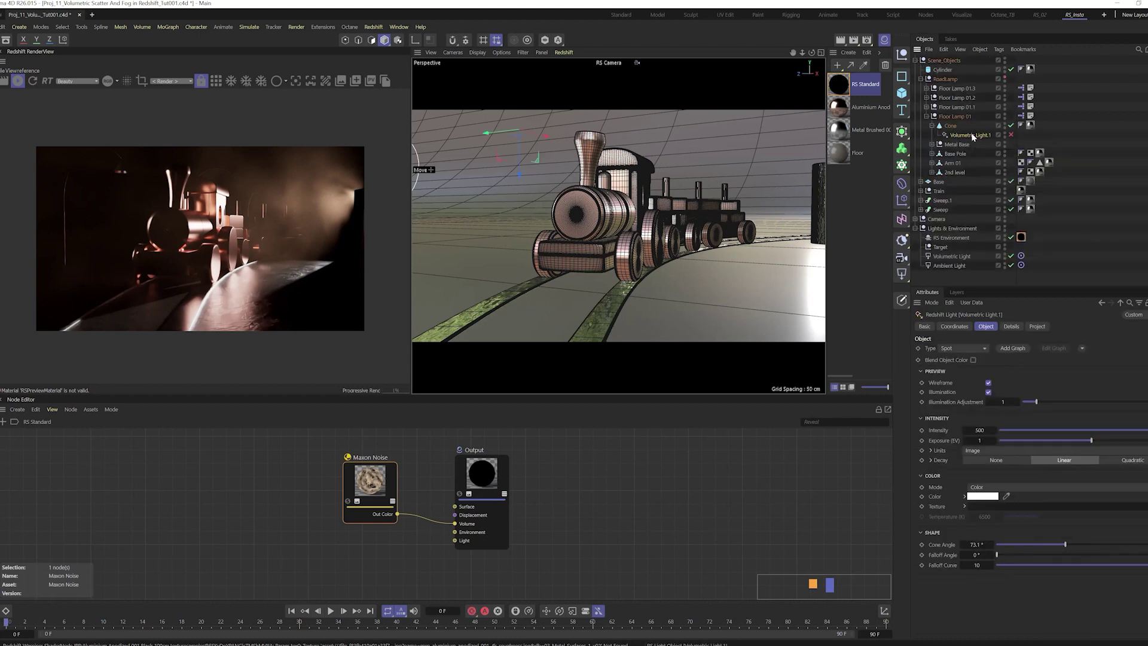
left_click(1012, 135)
left_click(927, 116)
left_click(916, 60)
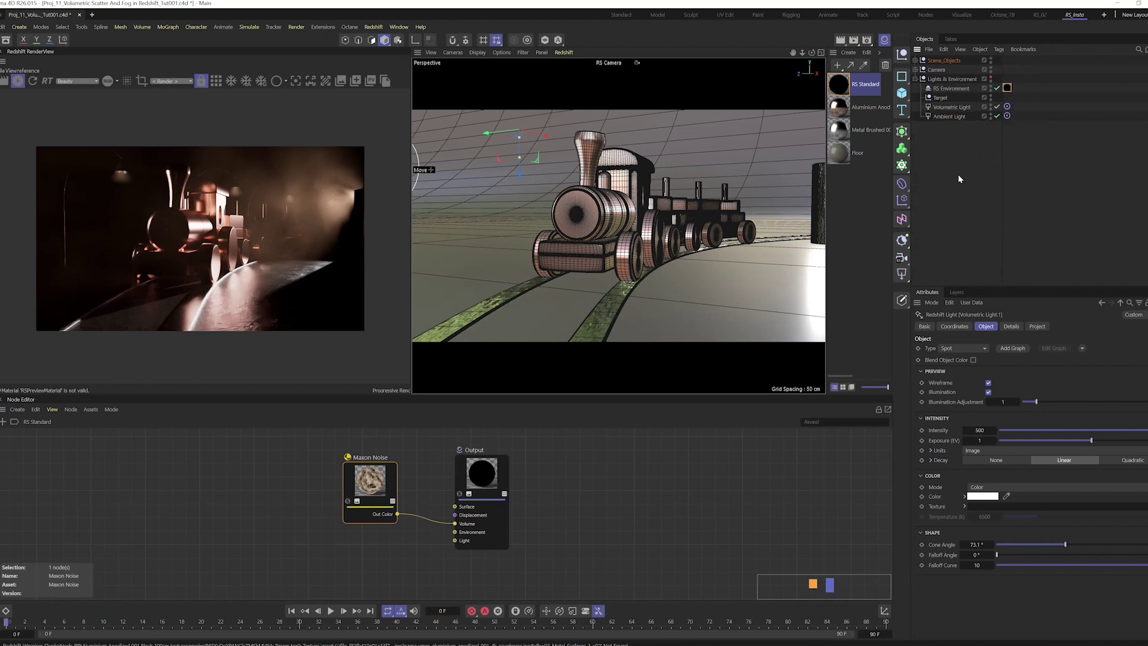
left_click(955, 182)
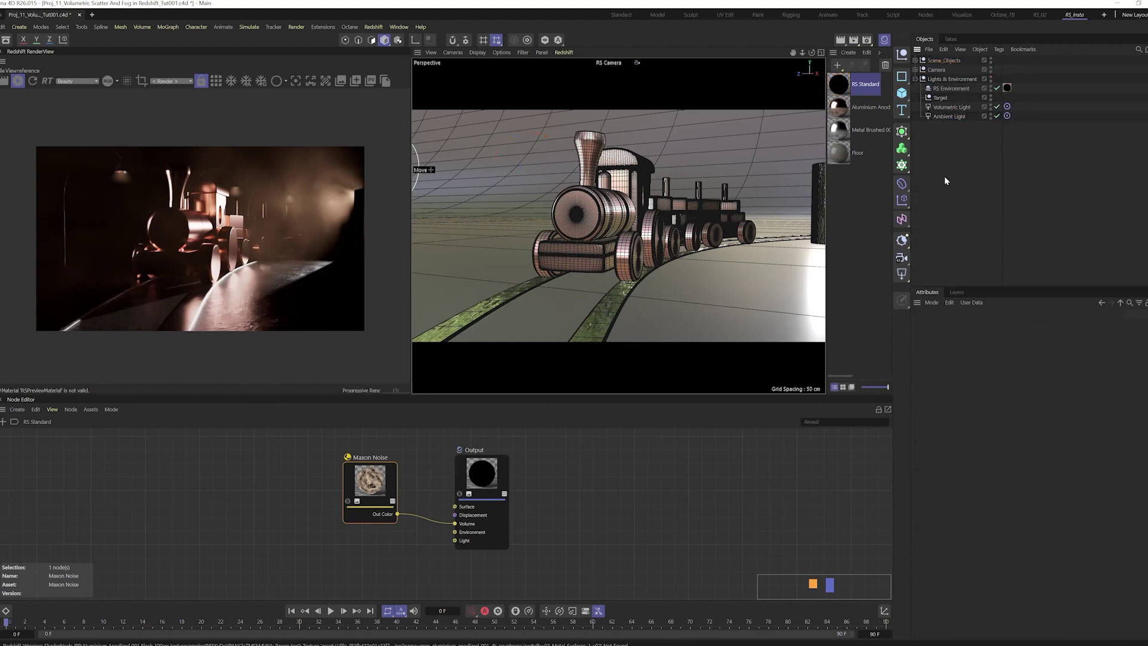